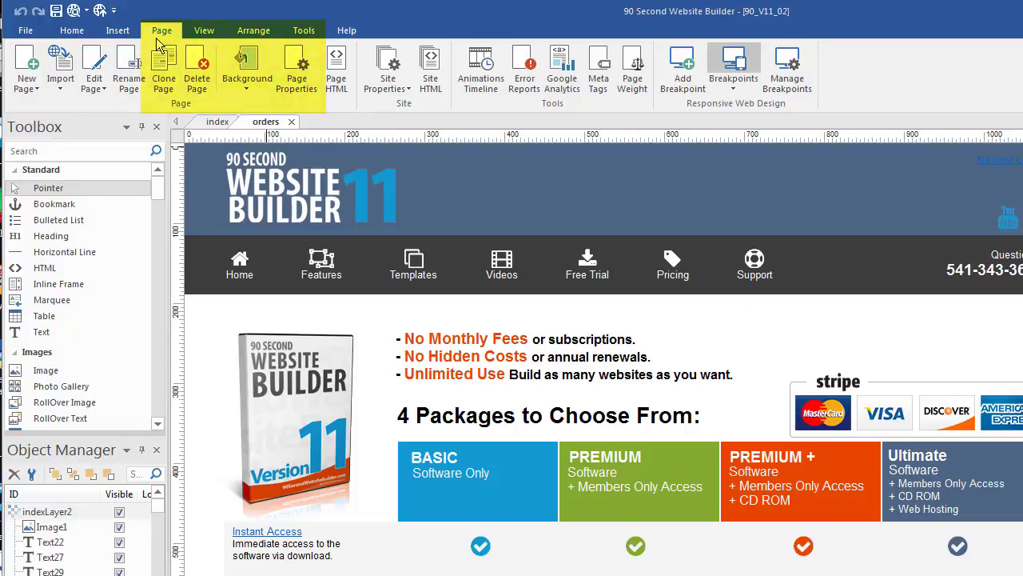
left_click(297, 74)
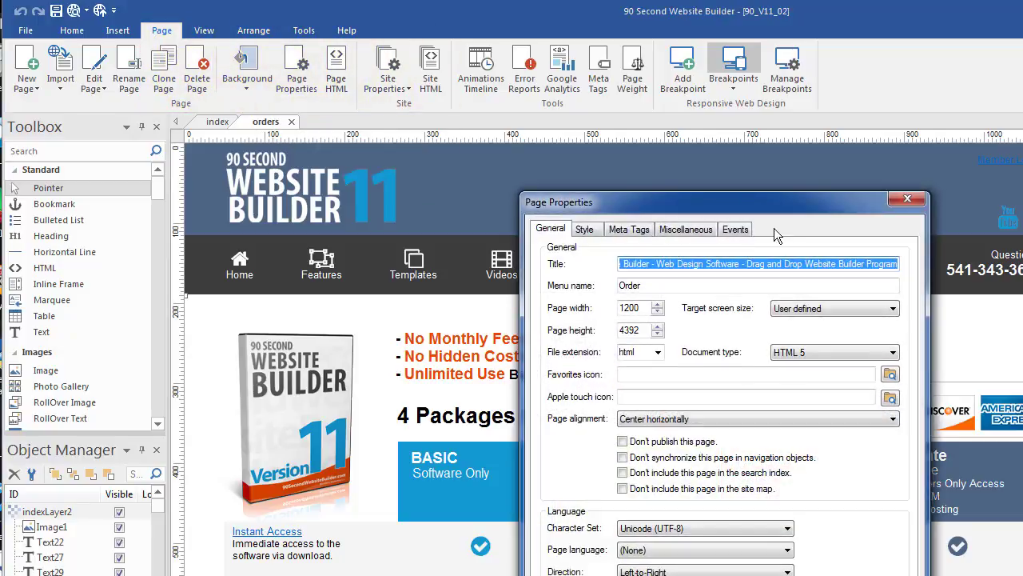
left_click_drag(769, 203, 669, 116)
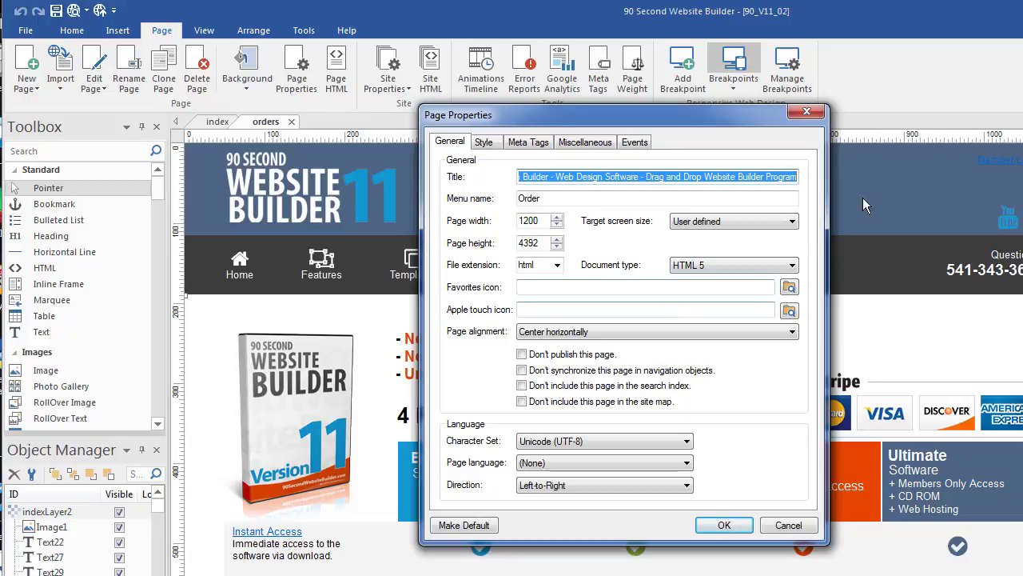
left_click(806, 114)
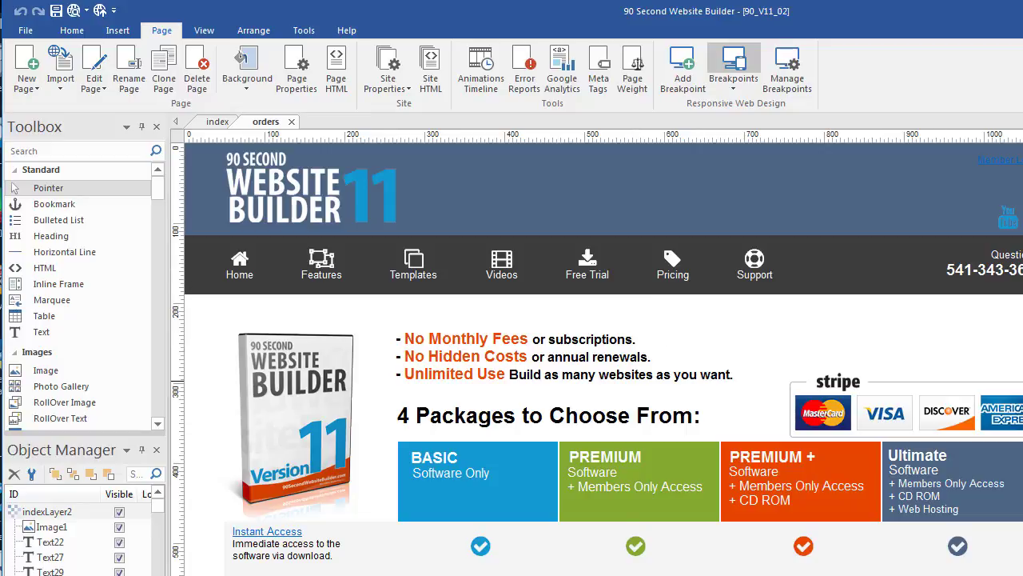
Select the banner, navigation bar and text blocks, then deselect so Properties lists (Page) with HTML 5
scroll(1006, 369, "down", 1)
scroll(1007, 370, "up", 1)
left_click(870, 186)
left_click(822, 258)
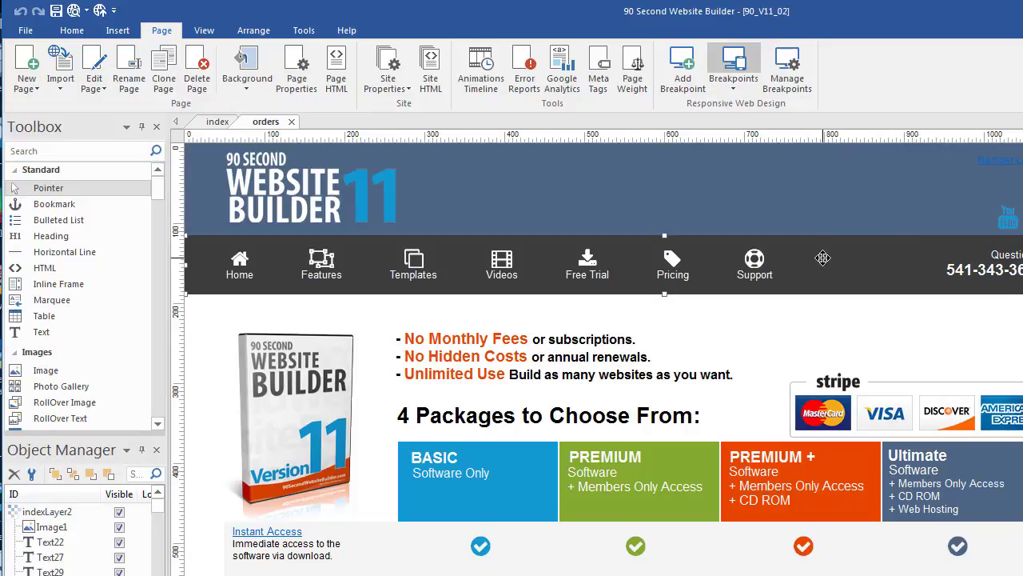
left_click(760, 340)
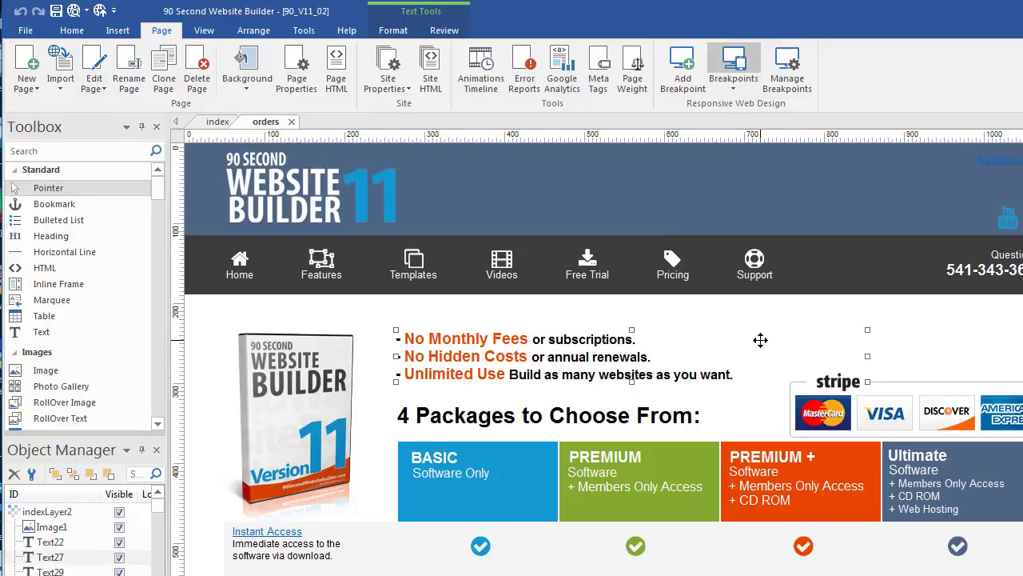
left_click(1019, 367)
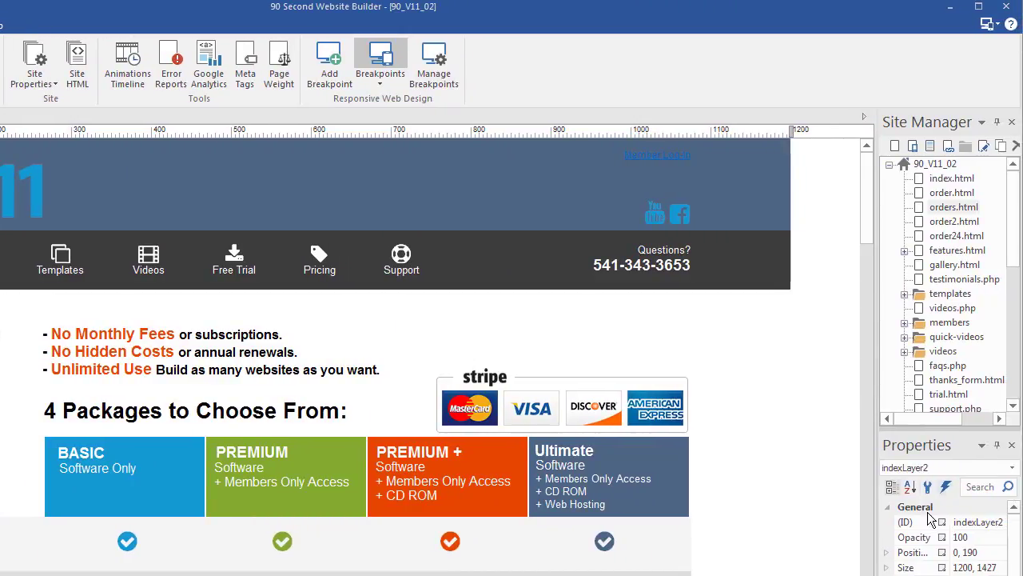
left_click(469, 324)
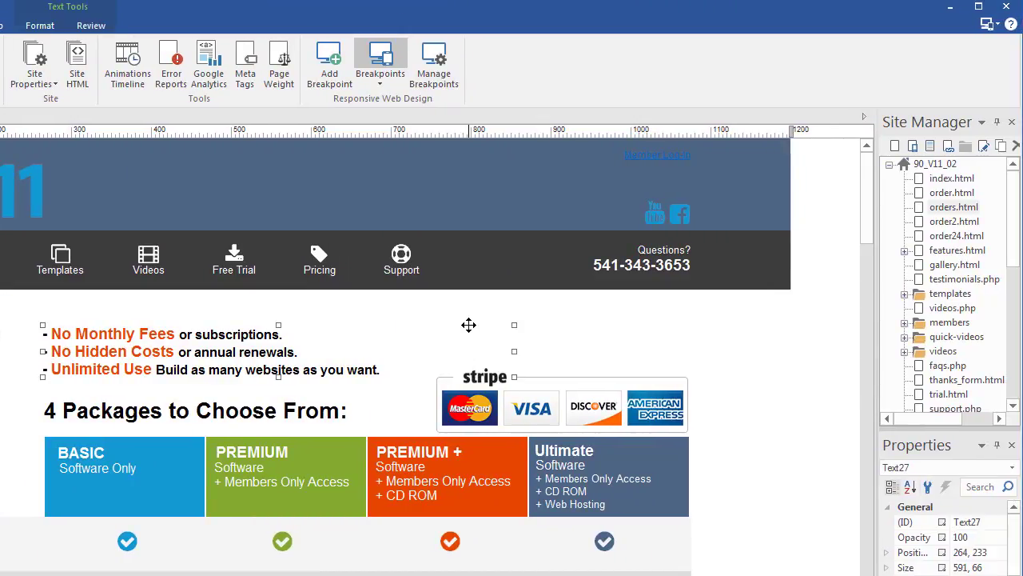
left_click(608, 333)
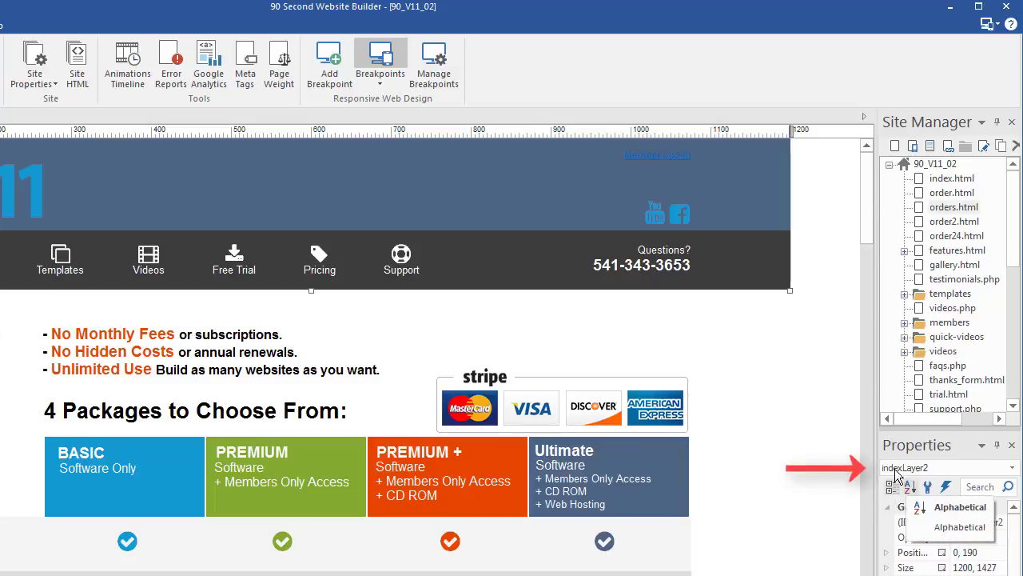
left_click_drag(867, 168, 852, 381)
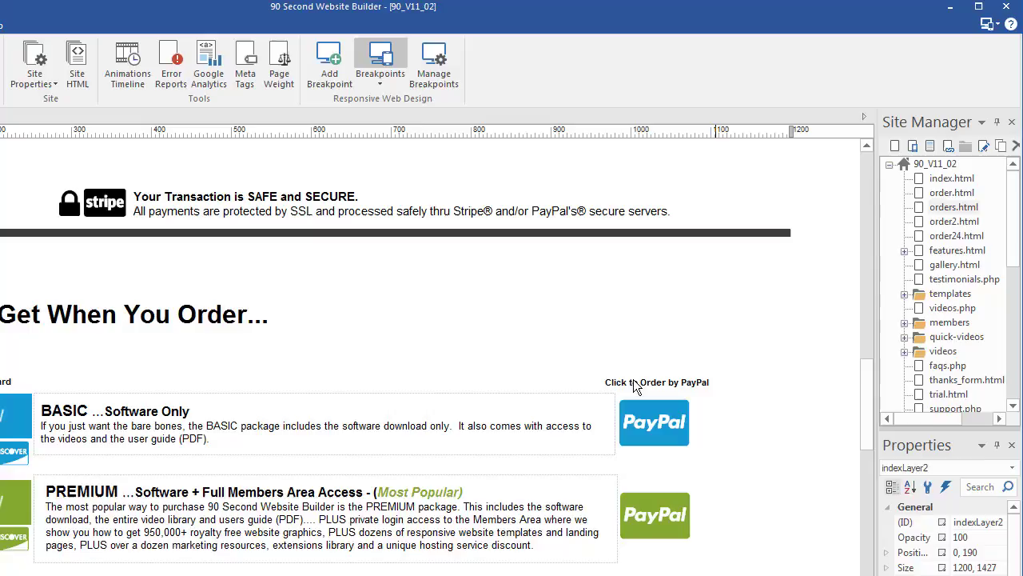
left_click(344, 256)
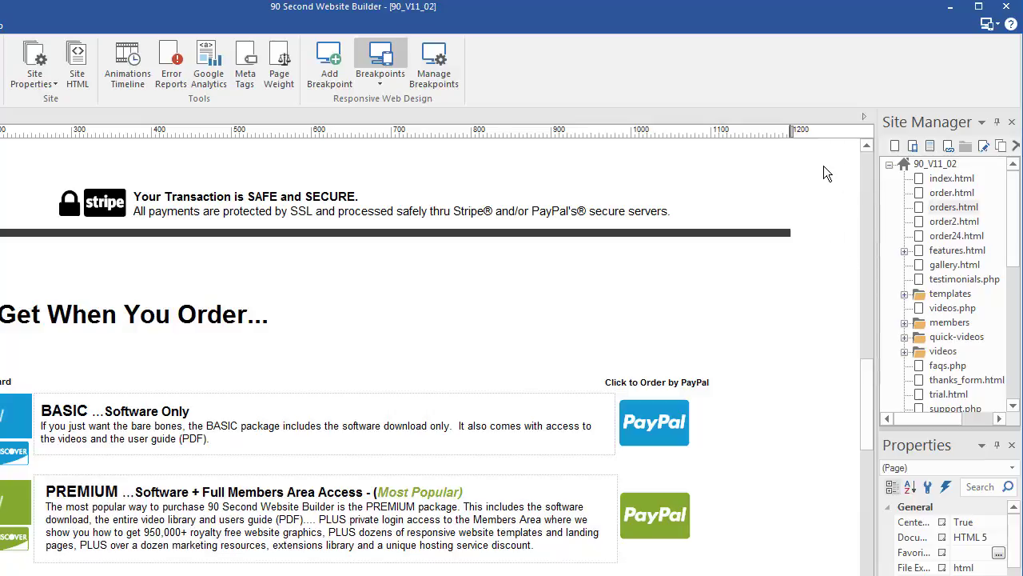
Open Page Properties from the canvas context menu and move the dialog toward the top
right_click(403, 261)
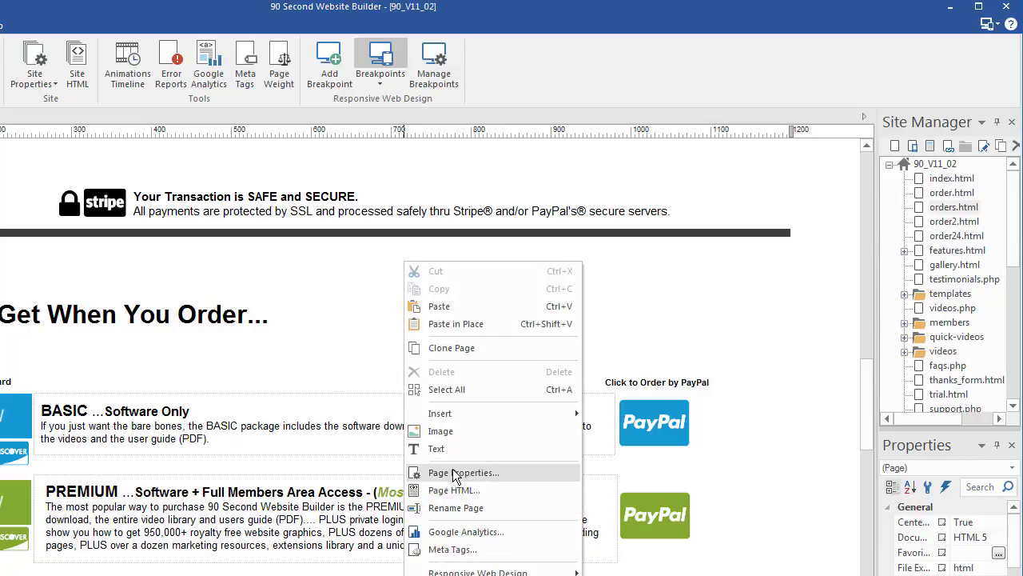
left_click(455, 473)
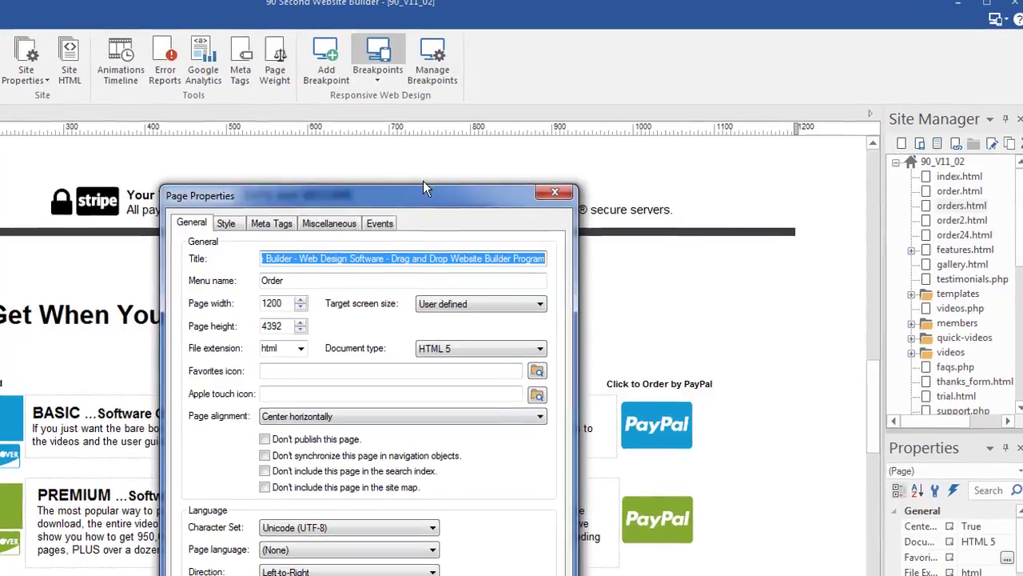
left_click_drag(421, 189, 421, 76)
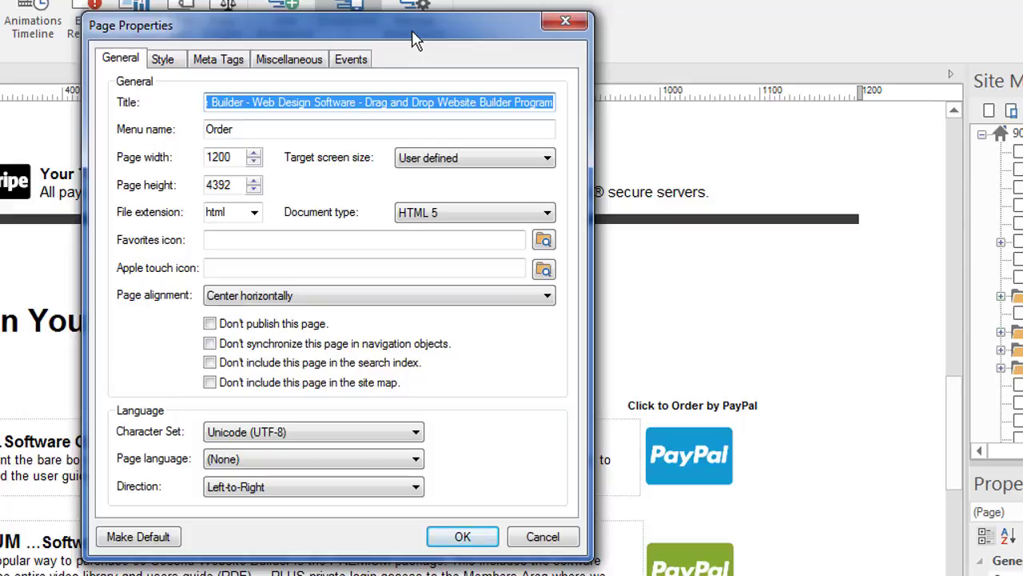
Look over the Title, Menu name and Page width fields, then cancel without changes
left_click(389, 103)
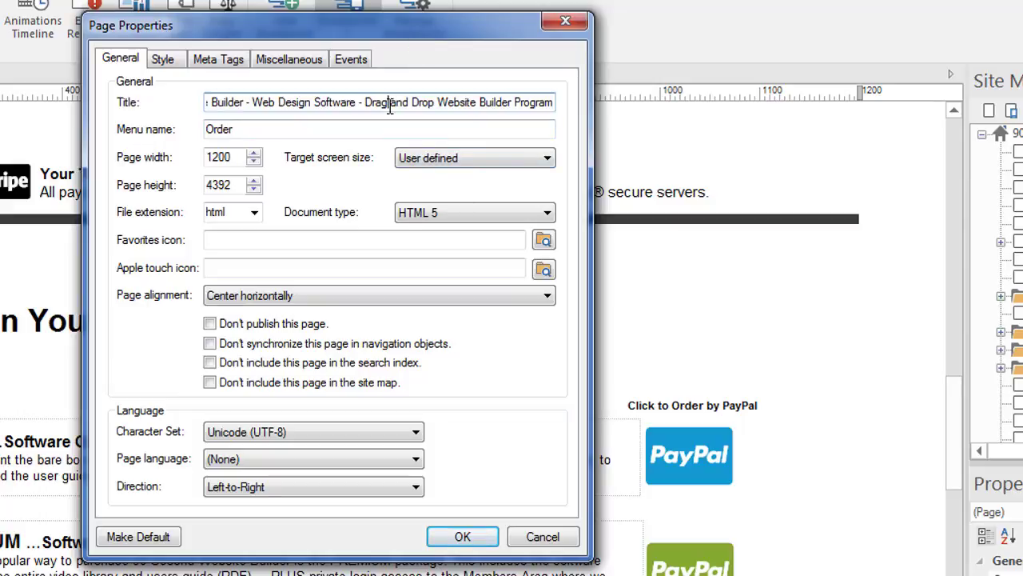
left_click_drag(307, 102, 191, 105)
left_click(252, 102)
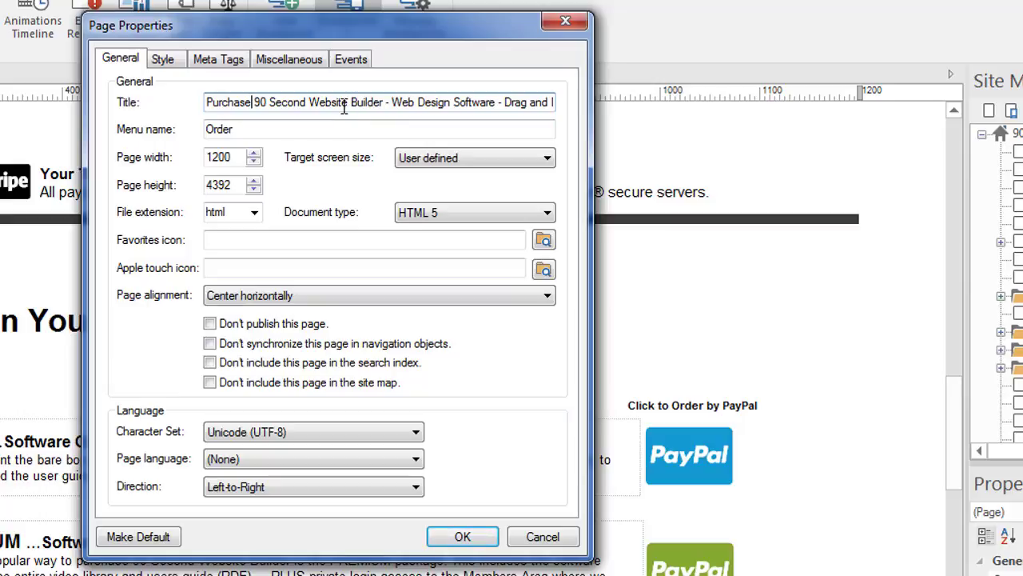
left_click(273, 132)
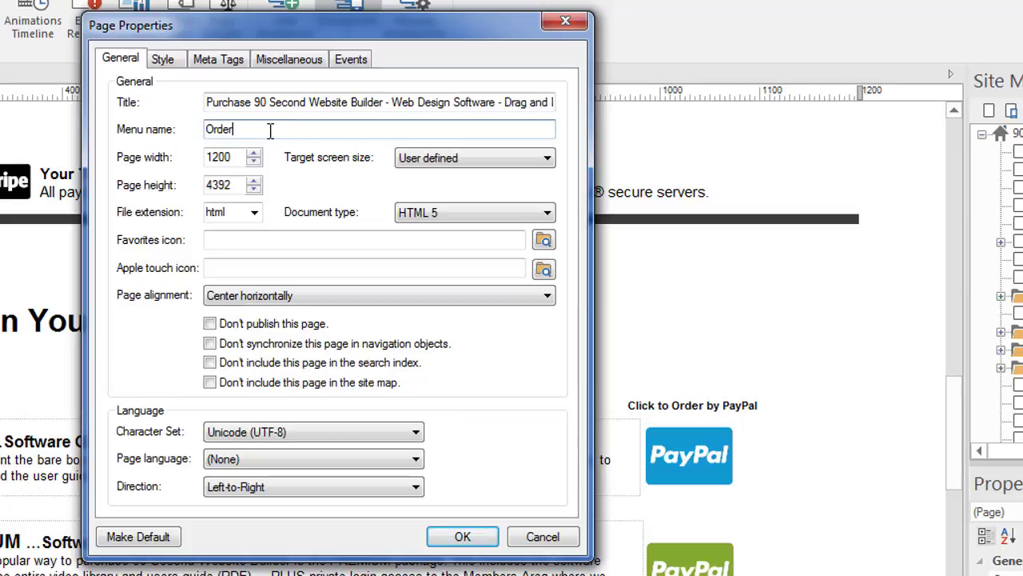
left_click(235, 158)
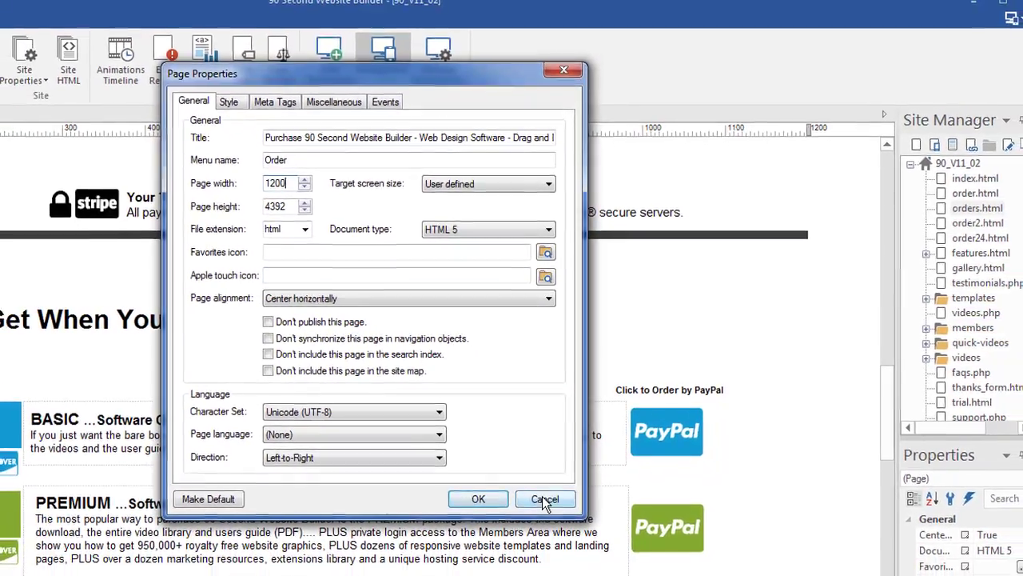
left_click(544, 499)
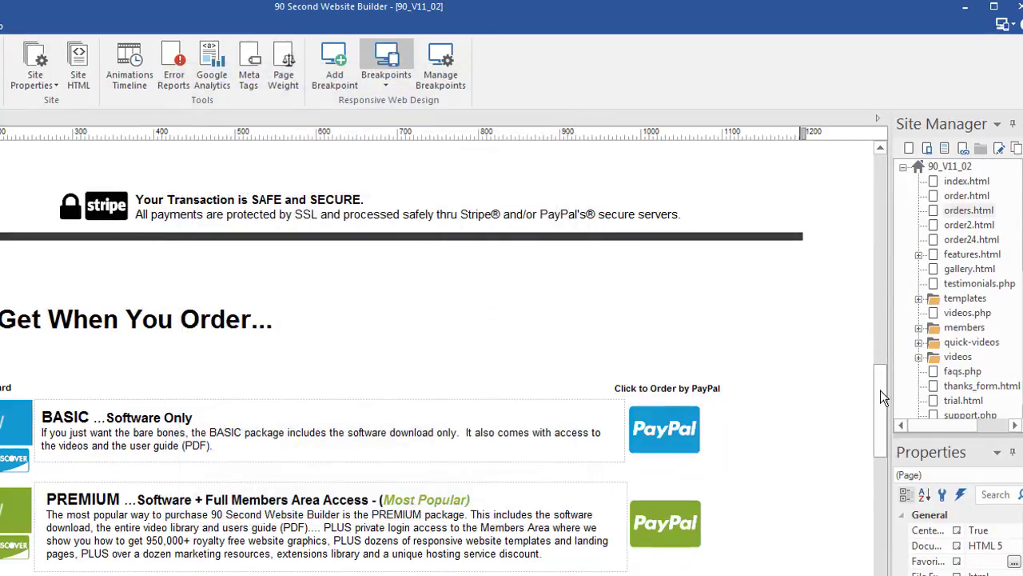
Scroll the canvas down to the blue footer and logo at the page's bottom
left_click_drag(881, 390, 880, 575)
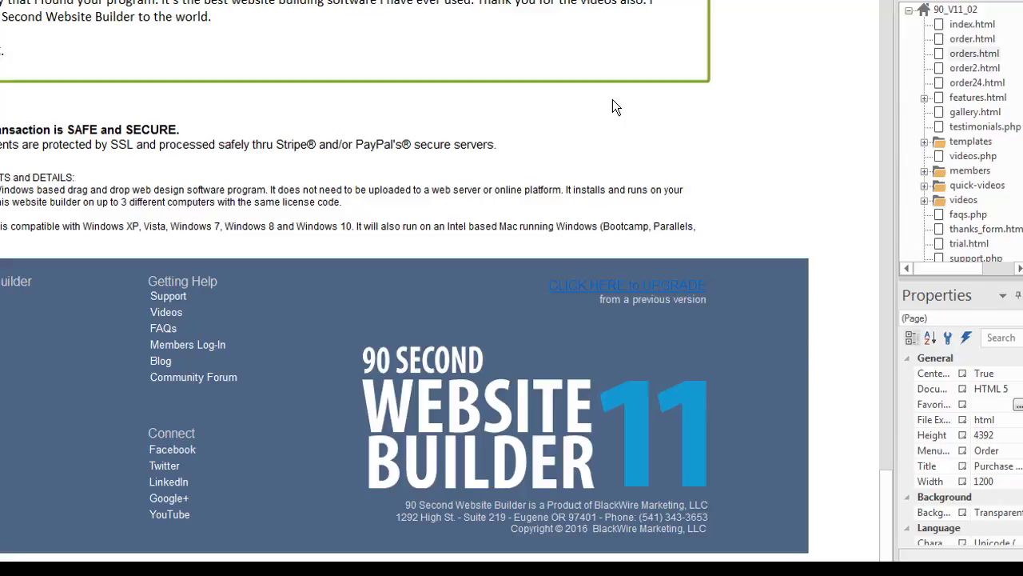
right_click(615, 121)
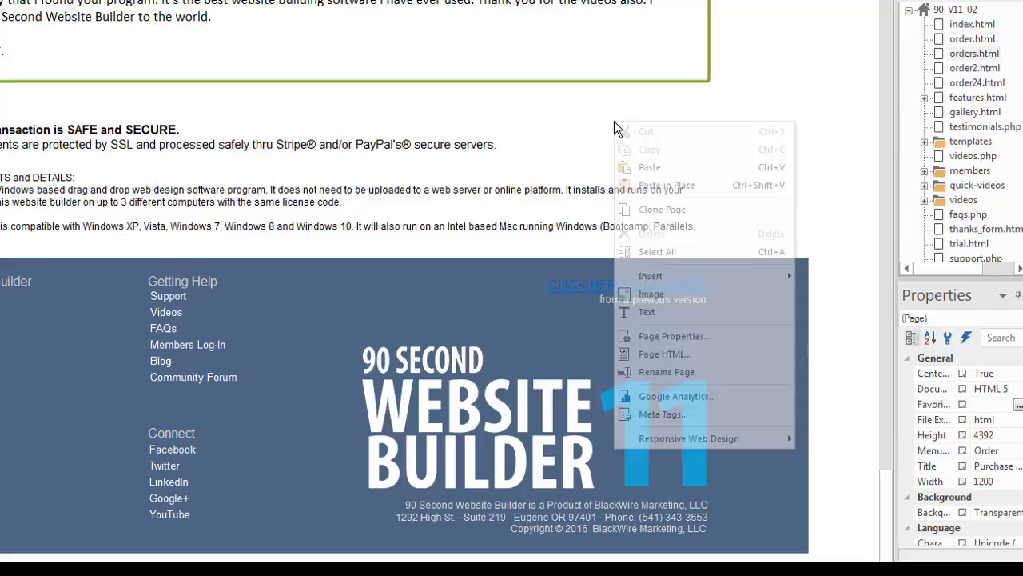
left_click(655, 336)
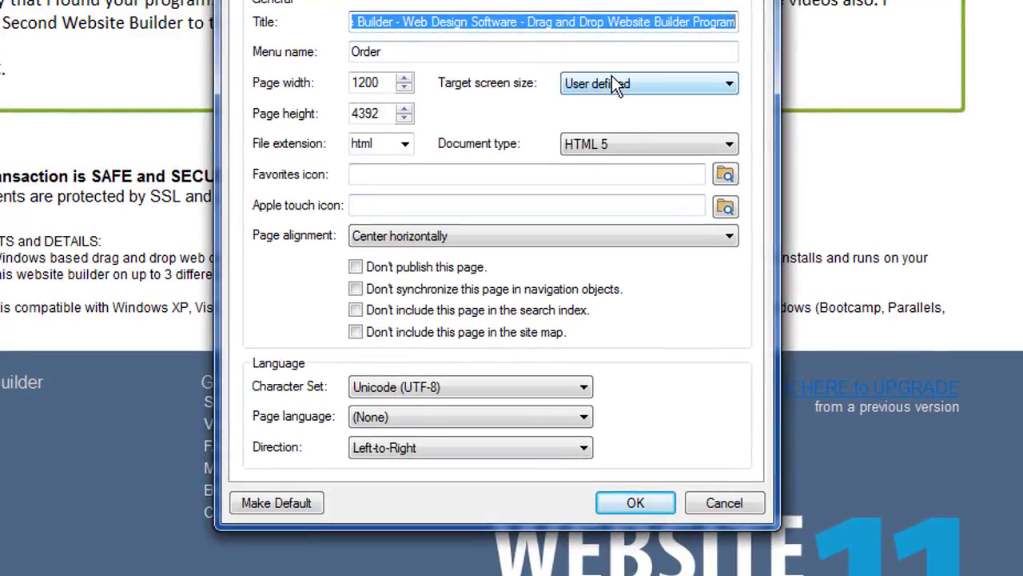
left_click(616, 144)
left_click(616, 144)
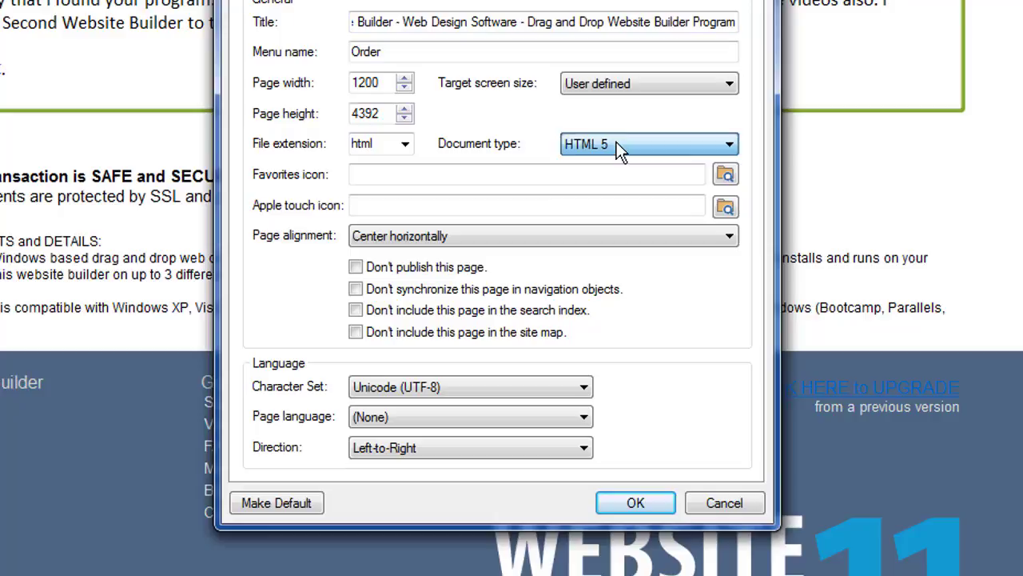
left_click(406, 145)
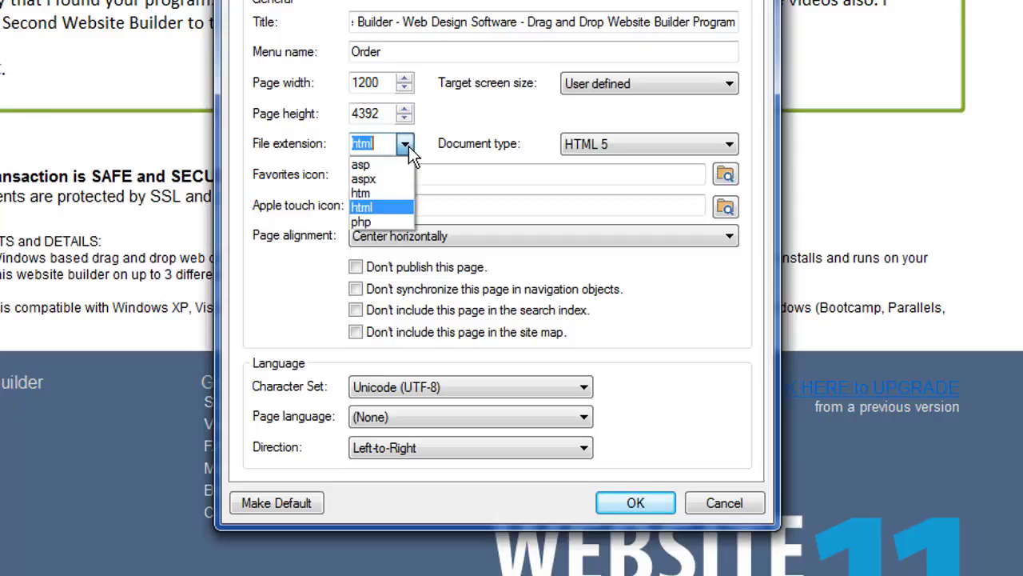
left_click(373, 223)
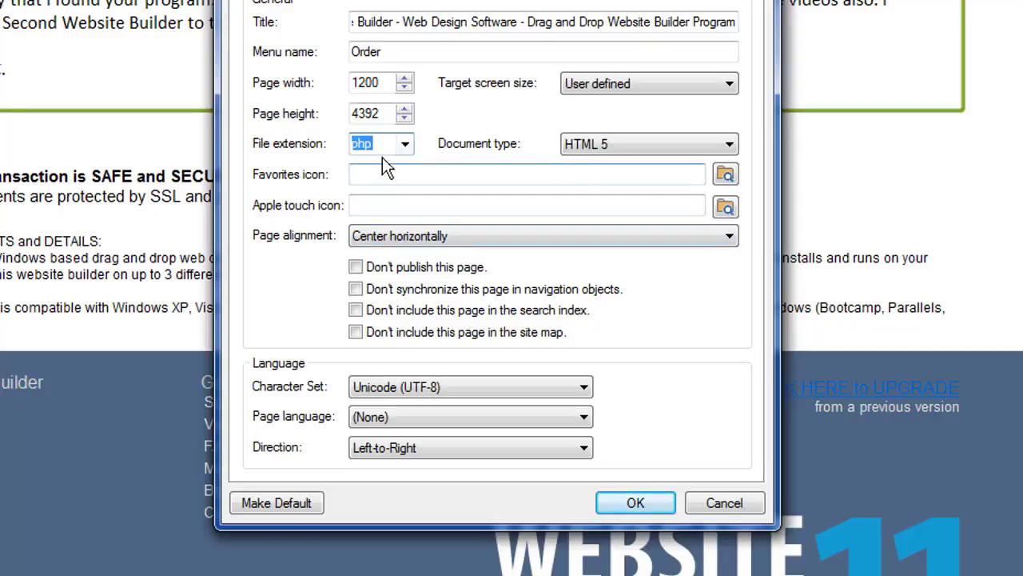
left_click(406, 144)
left_click(375, 206)
left_click(372, 173)
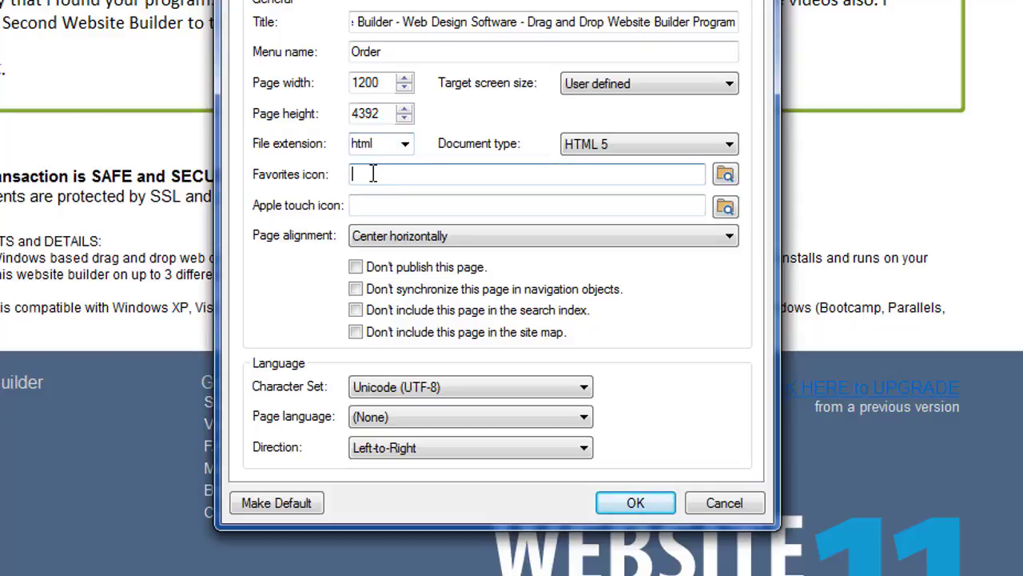
Keep Page alignment at Center horizontally and bring up the Style settings
left_click(490, 235)
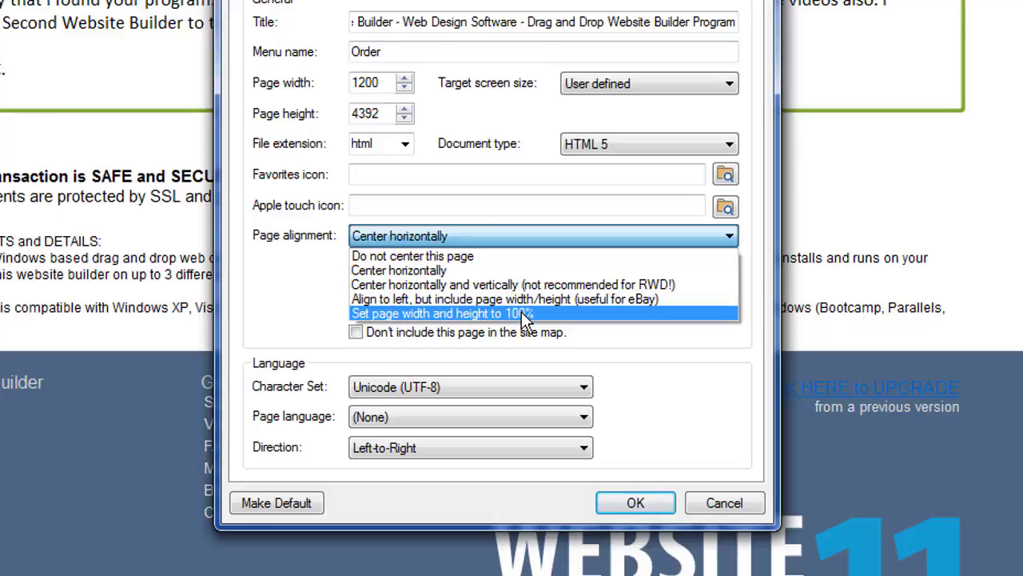
left_click(451, 271)
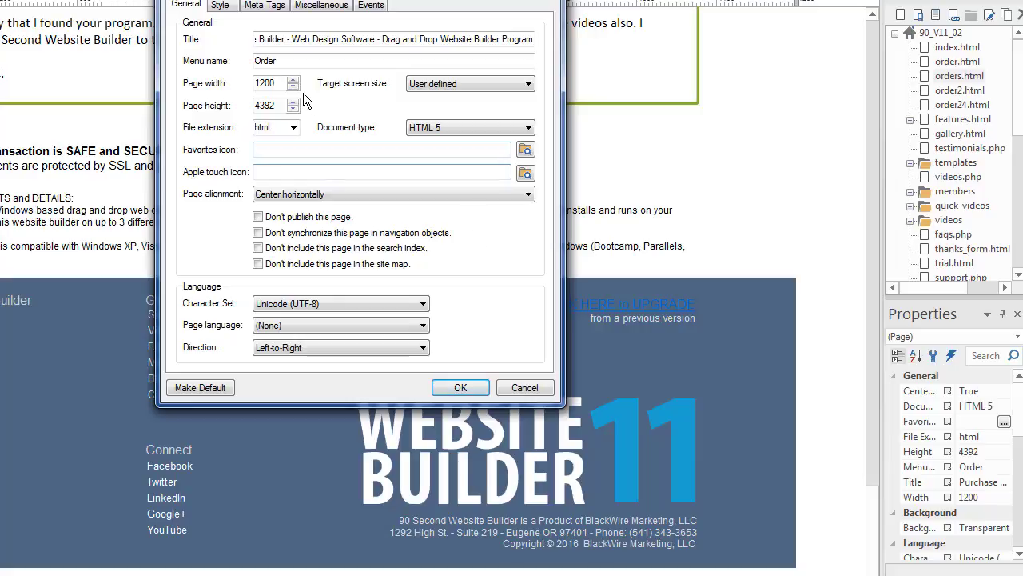
left_click(221, 7)
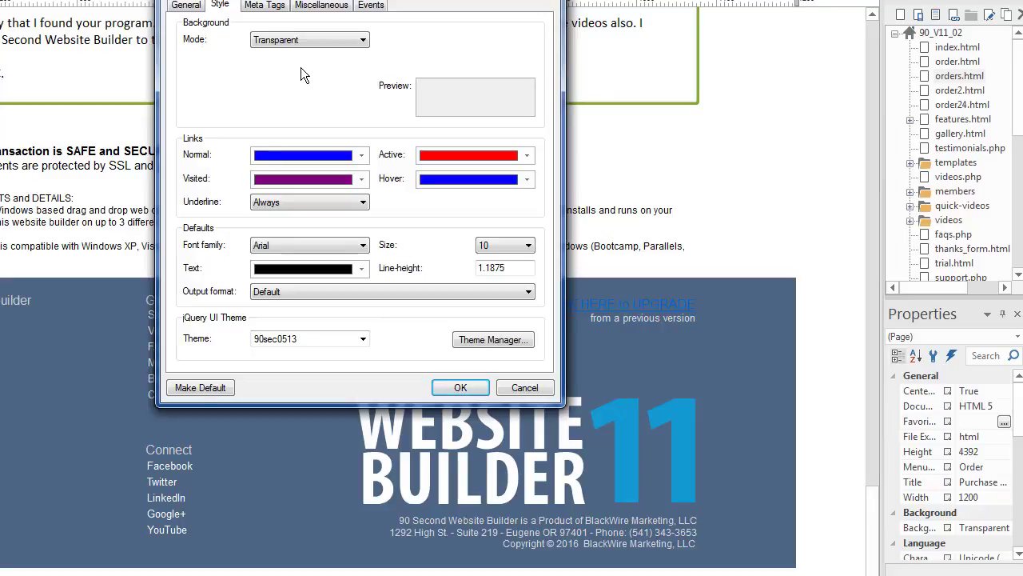
Set the page background to Solid olive green 83AA30 and apply it
left_click(342, 40)
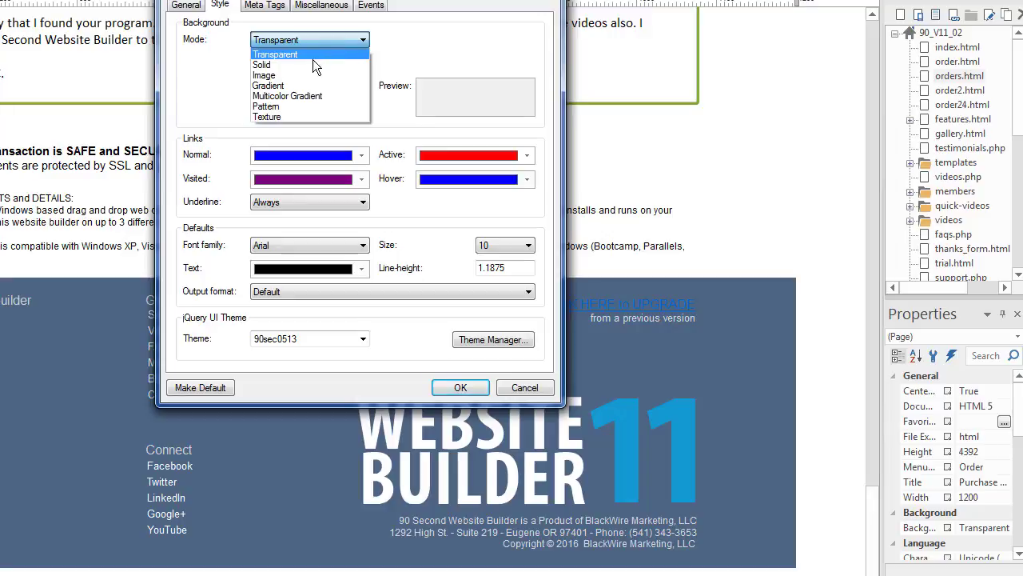
left_click(308, 63)
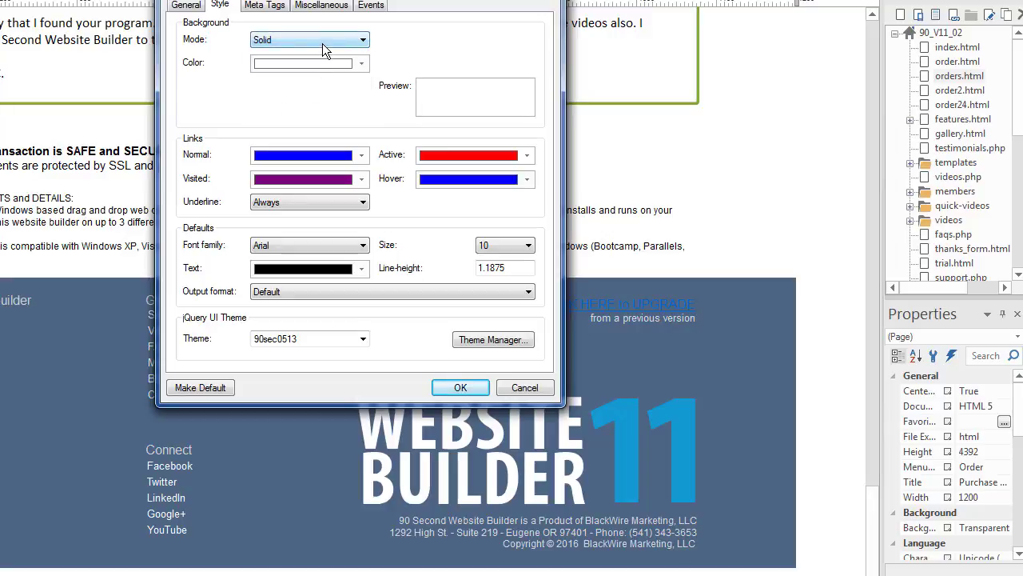
left_click(339, 65)
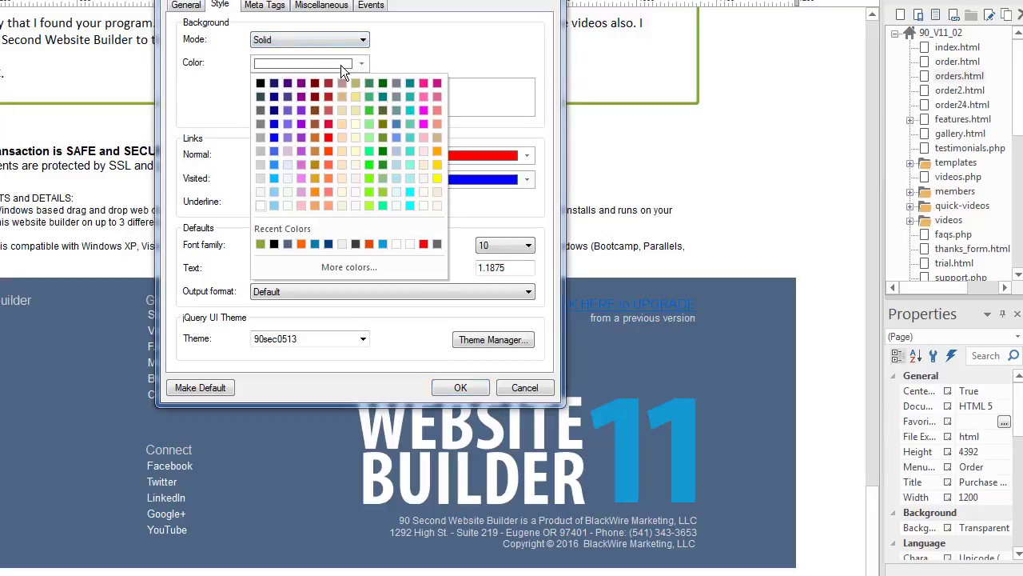
left_click(260, 244)
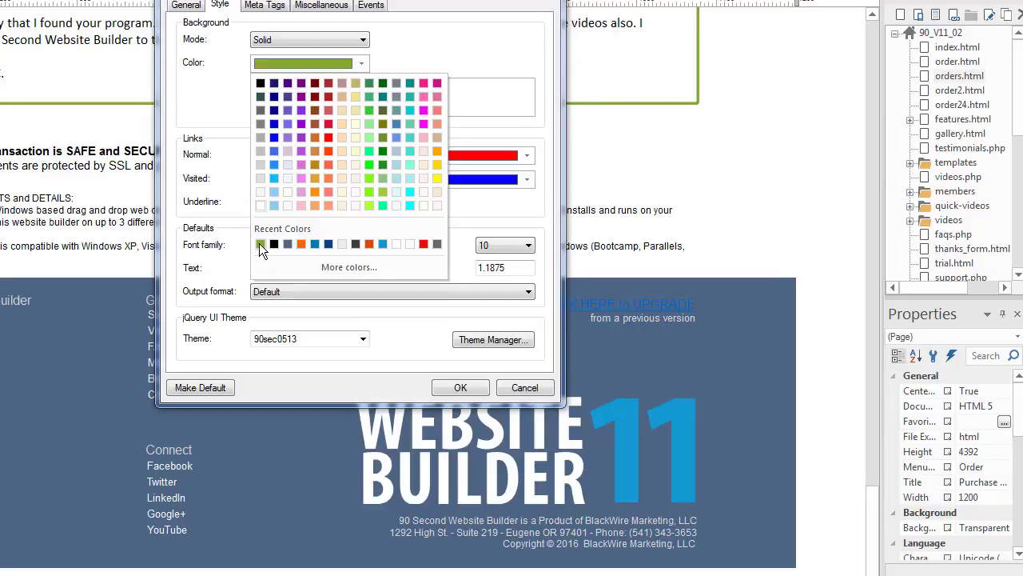
left_click(461, 388)
Deselect the text block and bring up the page's context menu
right_click(387, 72)
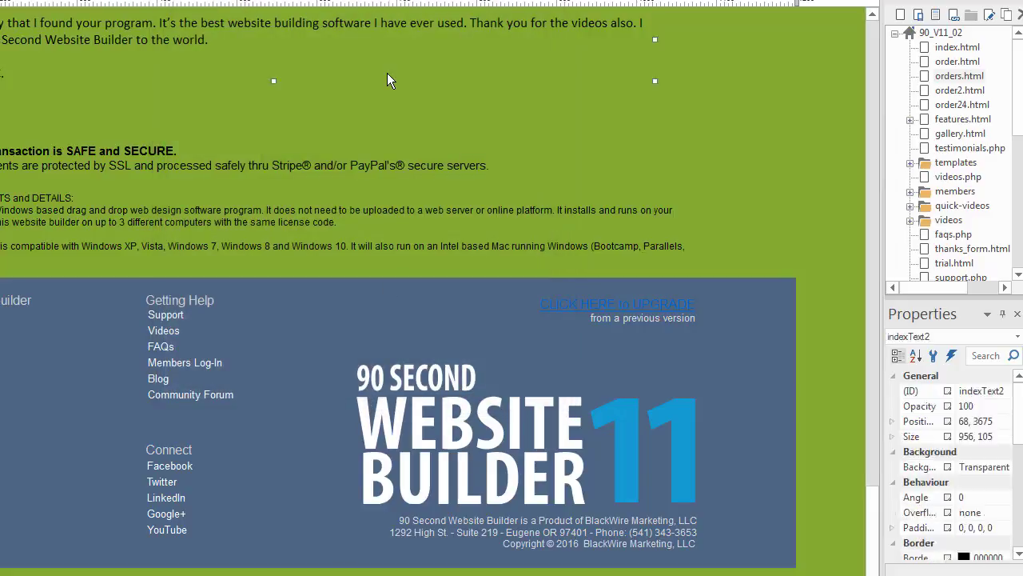
left_click(598, 120)
right_click(408, 122)
Reopen Page Properties on the Style tab and set background Mode to Image
left_click(459, 325)
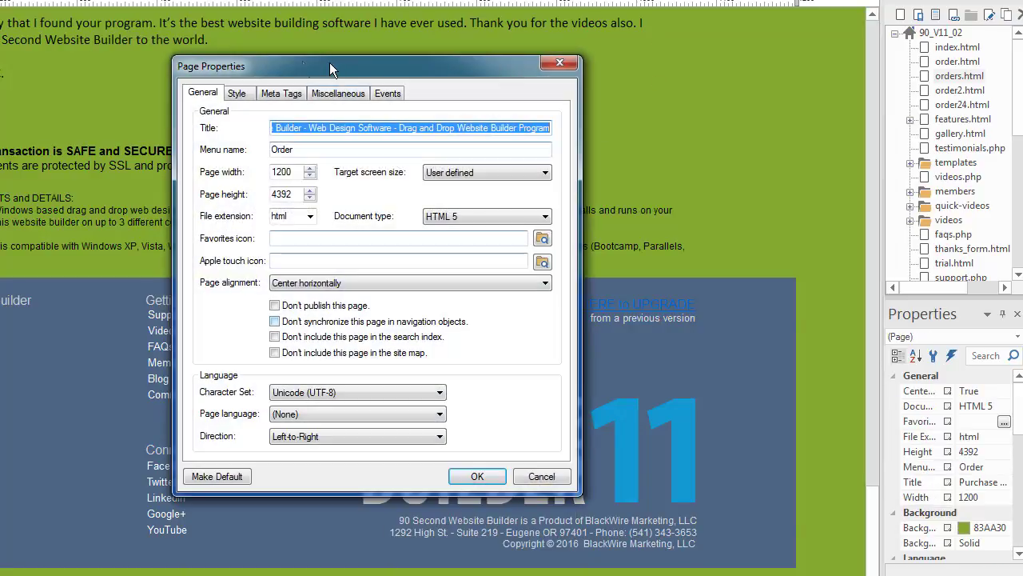
left_click(237, 93)
left_click_drag(328, 72, 329, 32)
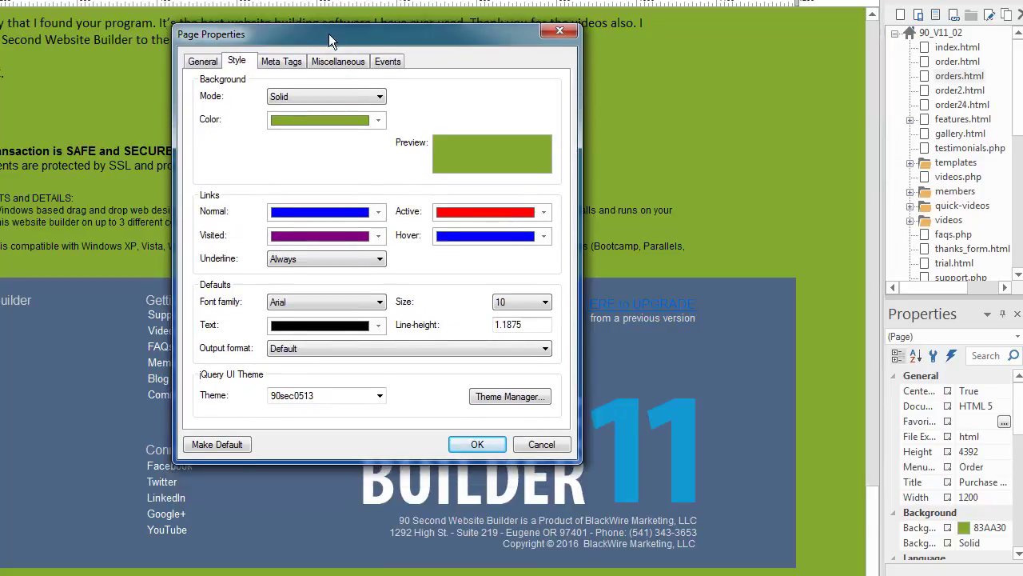
left_click(371, 87)
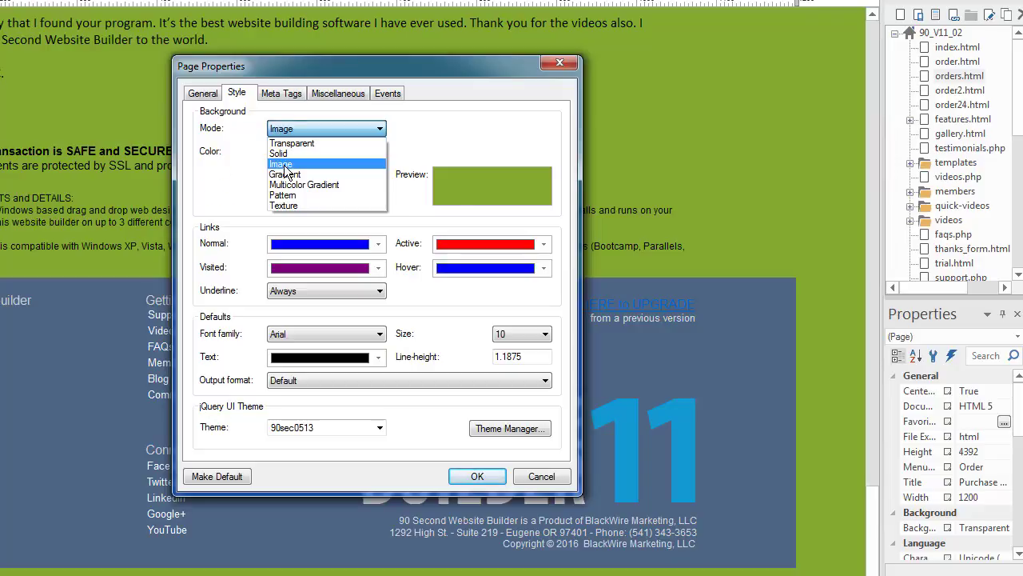
left_click(286, 163)
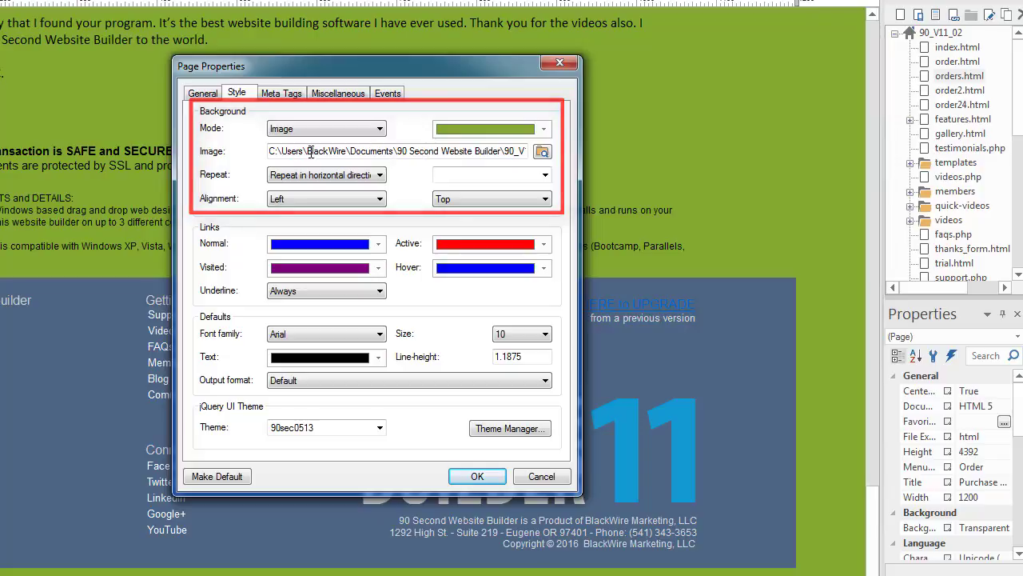
Check the 1-Light.jpg path, keep Repeat horizontal, and leave the size choice unchanged
left_click_drag(485, 154, 529, 152)
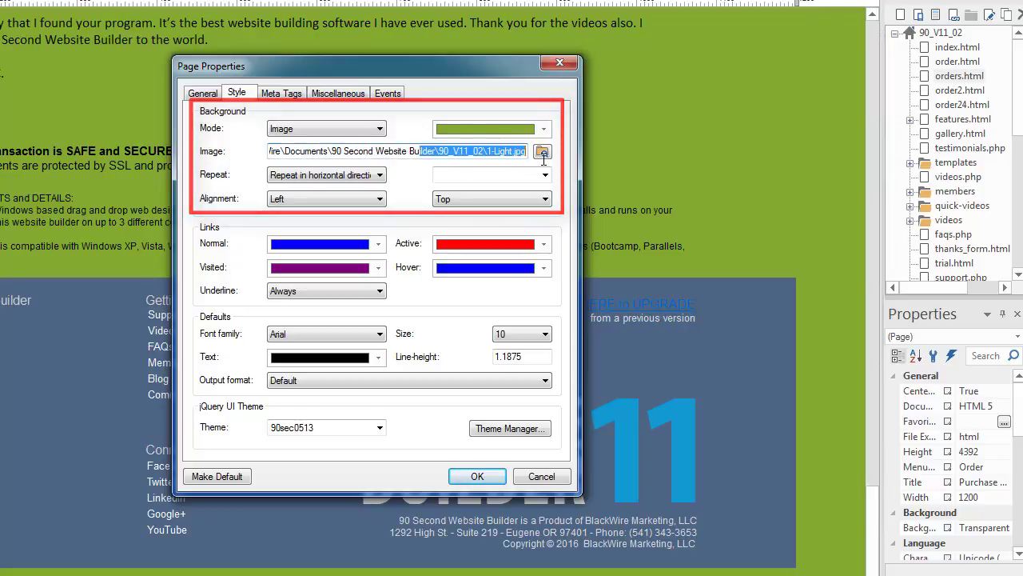
left_click(379, 176)
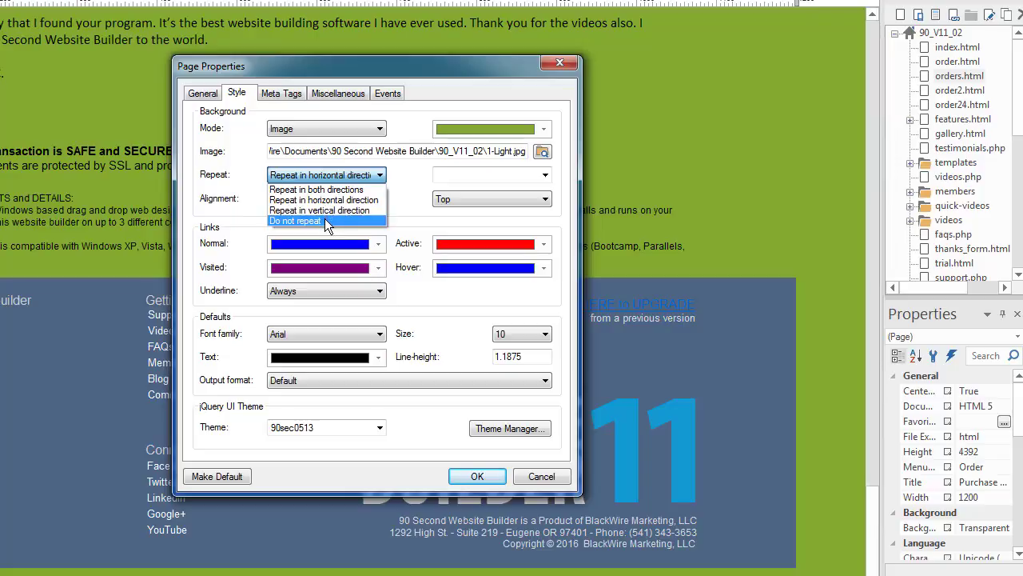
left_click(402, 203)
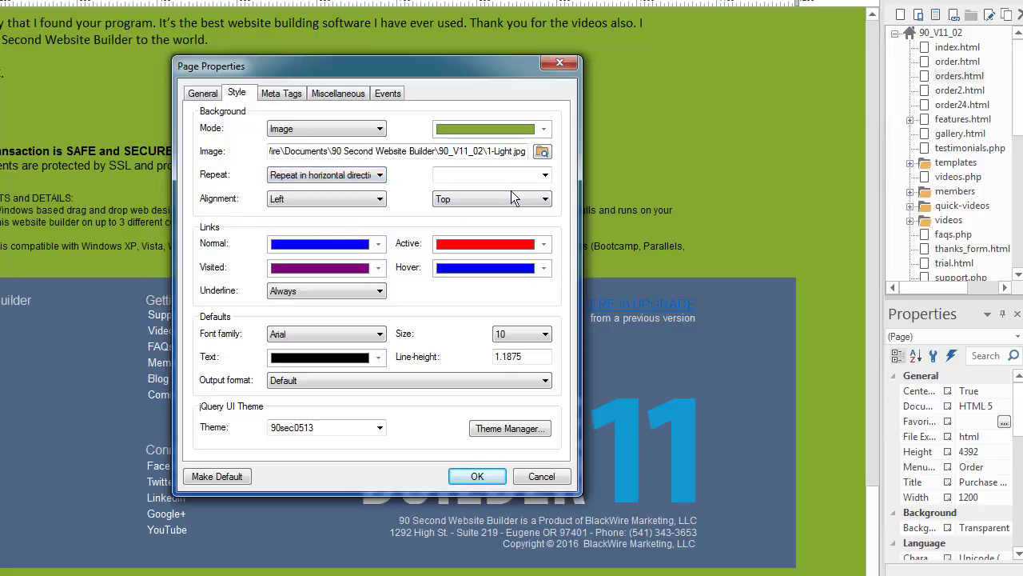
left_click(545, 175)
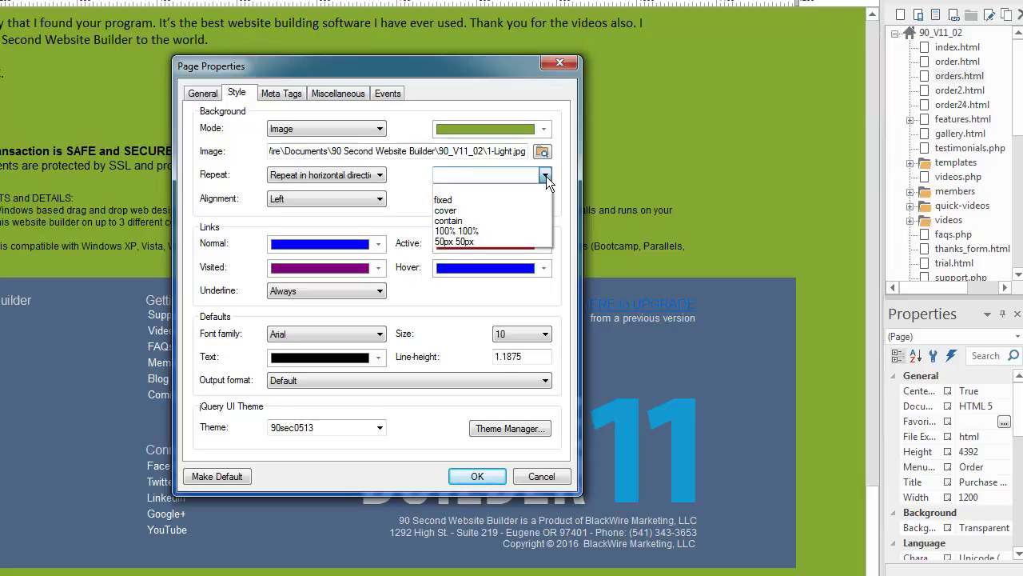
left_click(405, 186)
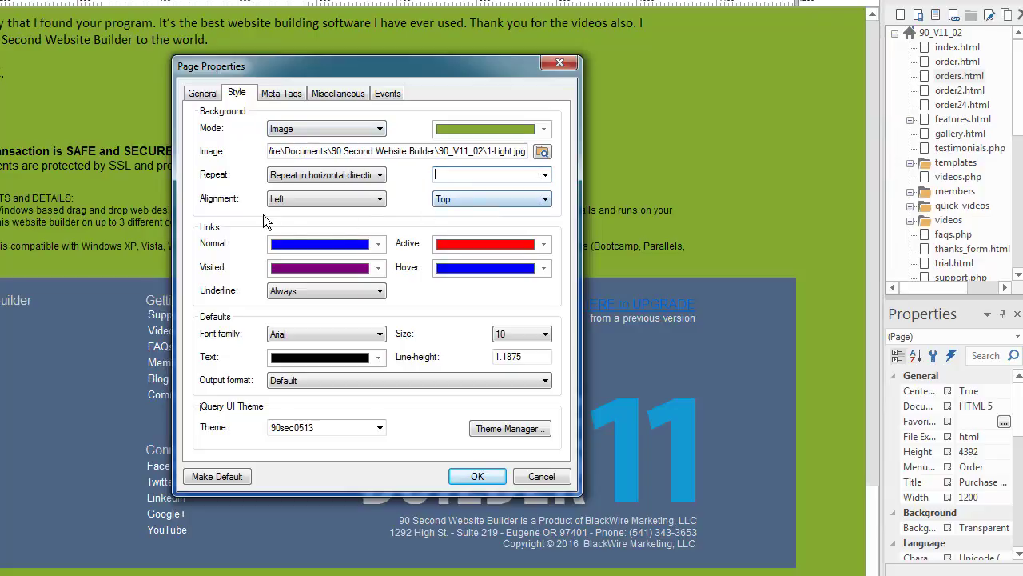
Switch background Mode back to Solid and pick white from the colour palette
left_click(324, 129)
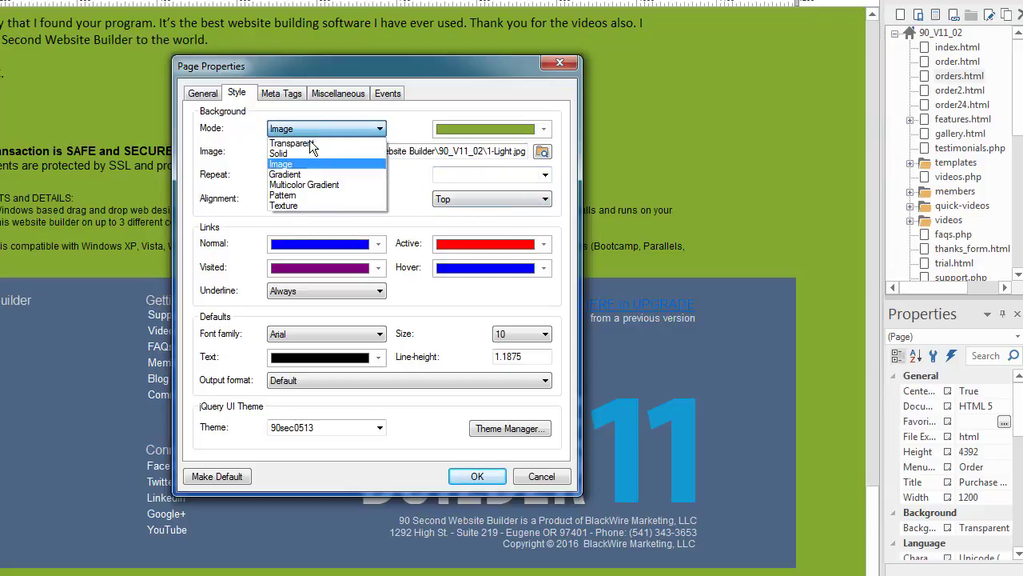
left_click(301, 150)
left_click(356, 156)
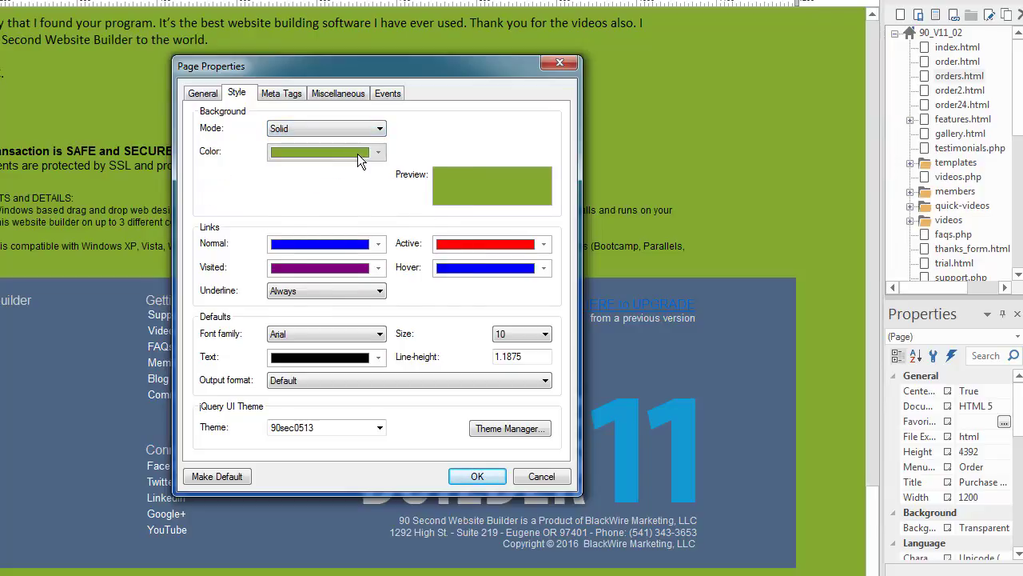
left_click(278, 294)
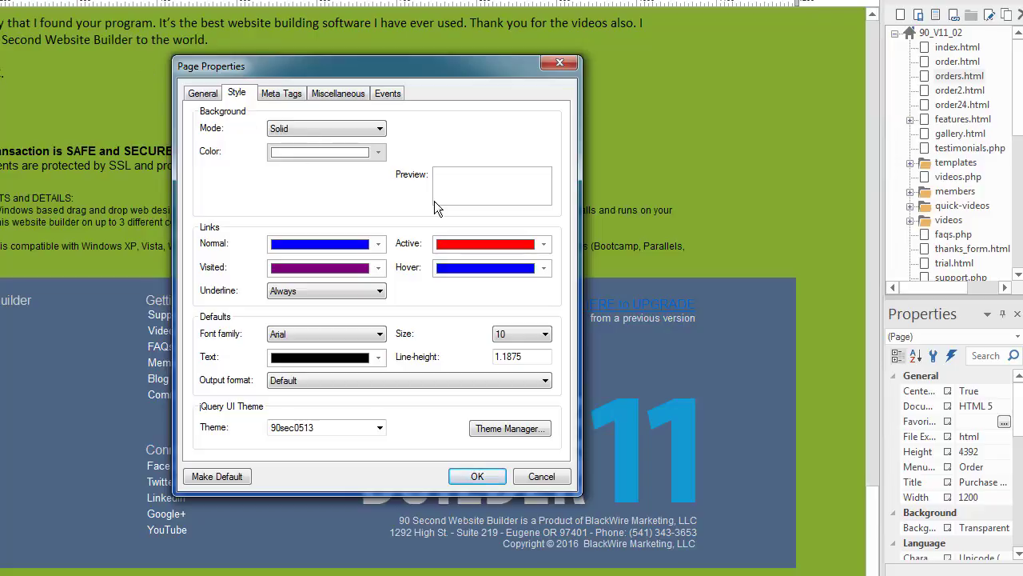
Leave Output format at Default and confirm the white FFFFFF background with OK
left_click(337, 382)
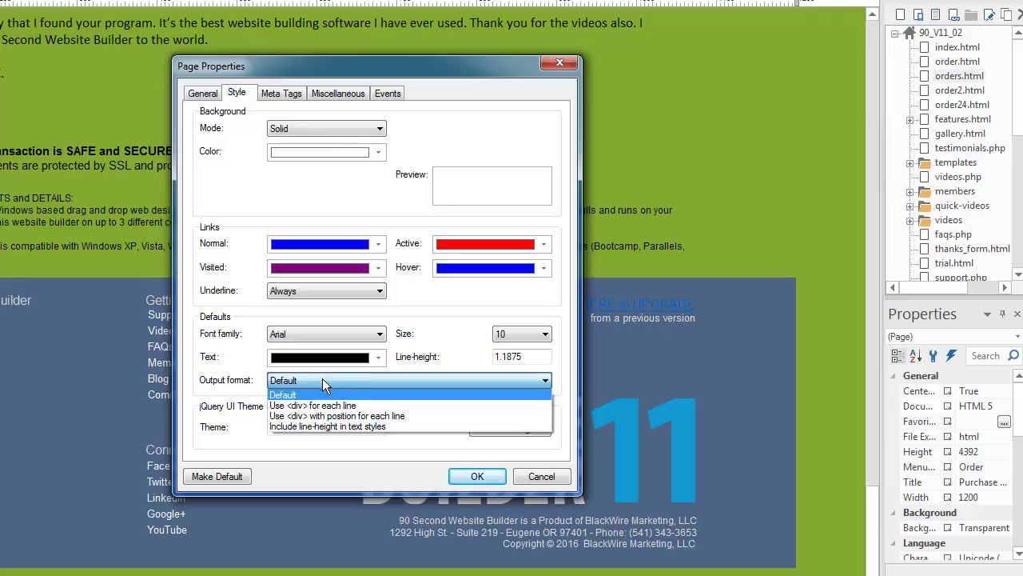
left_click(323, 386)
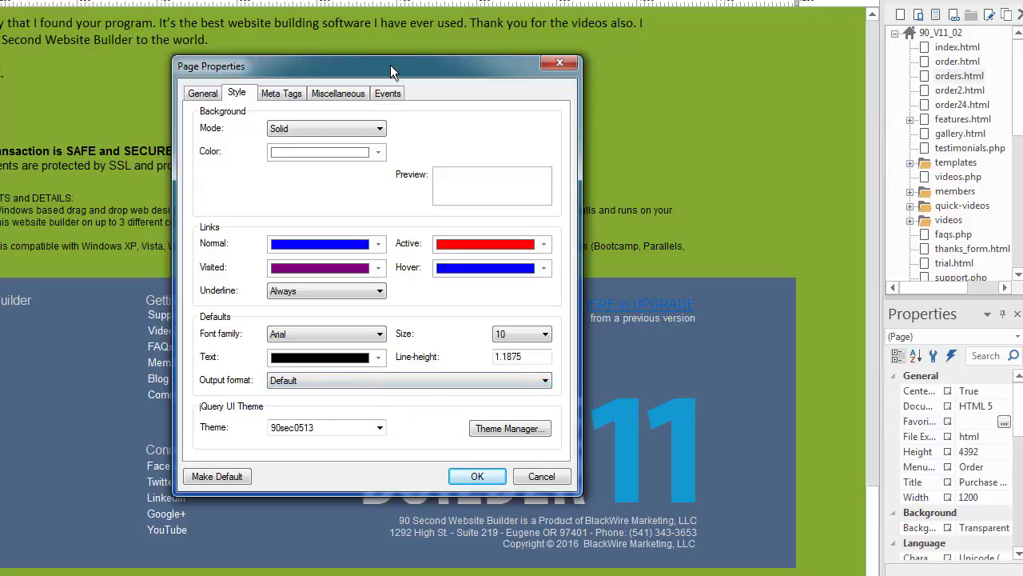
left_click_drag(393, 58, 388, 0)
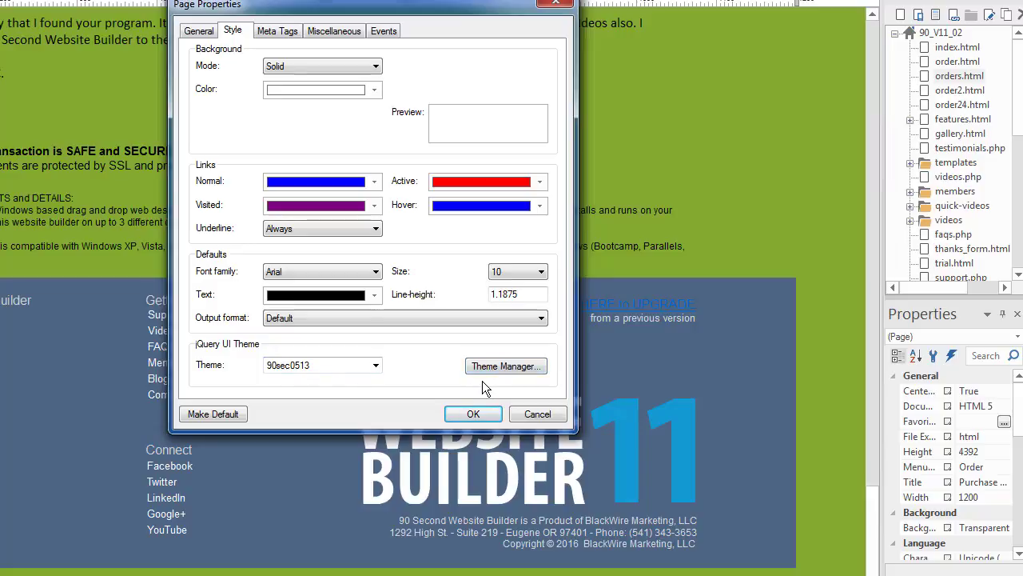
left_click(473, 413)
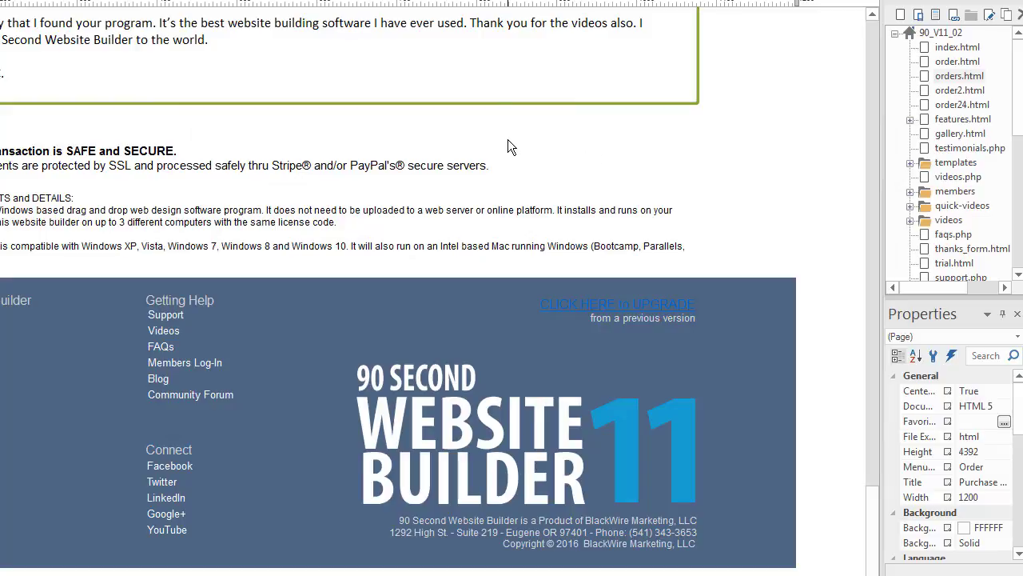
Reopen Page Properties on the Meta Tags tab and inspect the Keywords field
right_click(557, 186)
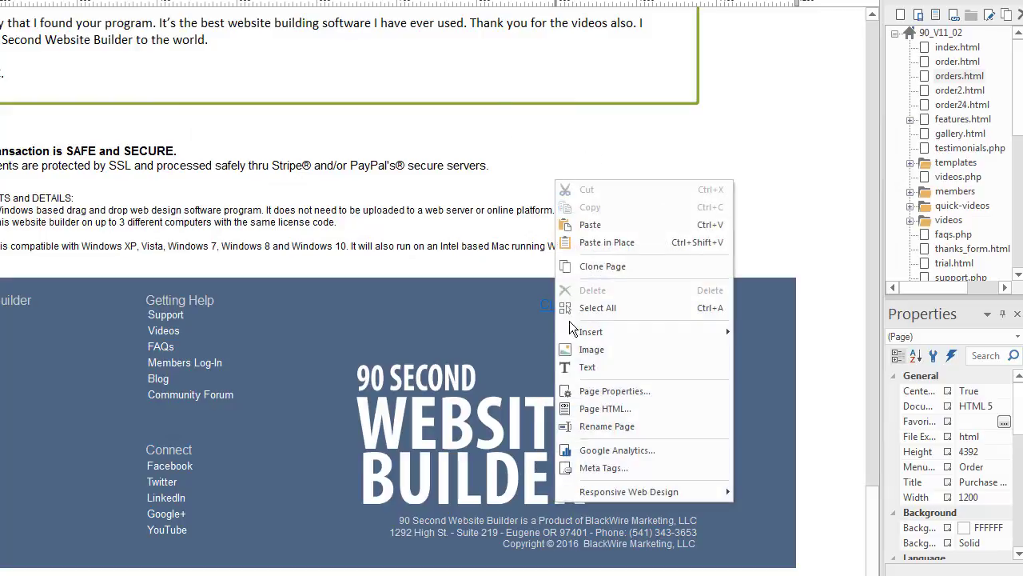
left_click(593, 388)
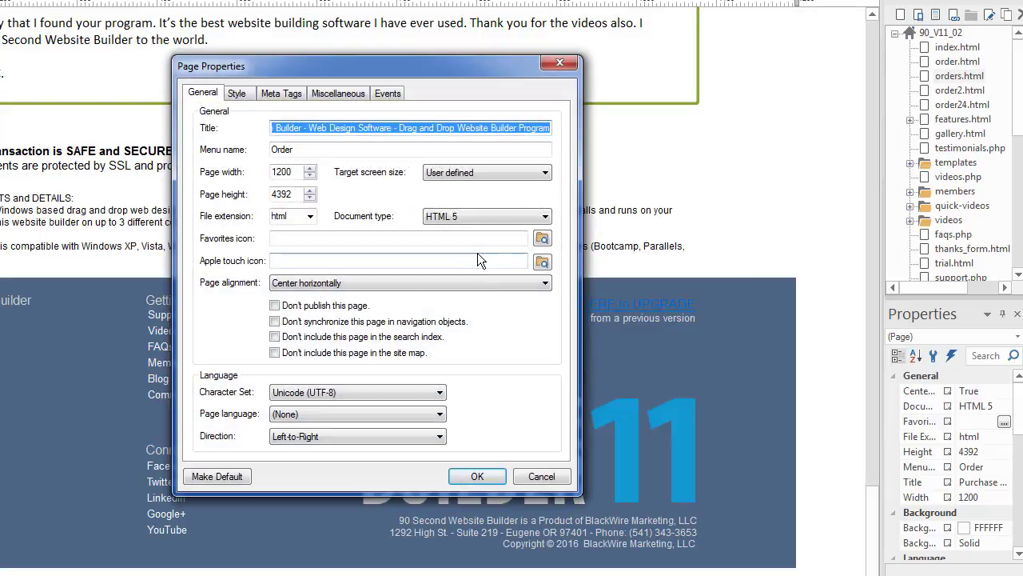
left_click(290, 92)
left_click_drag(399, 69, 395, 41)
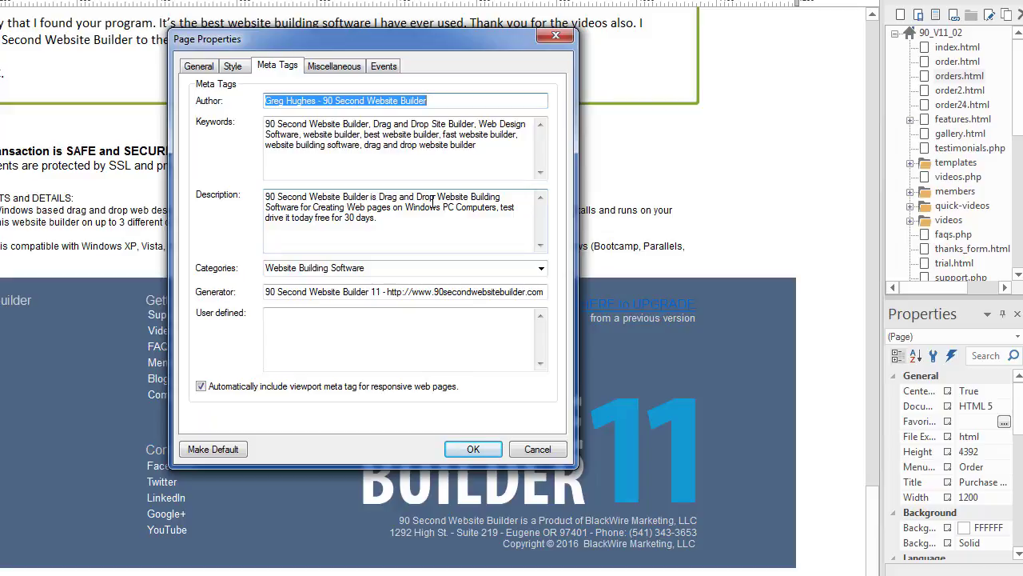
left_click(485, 148)
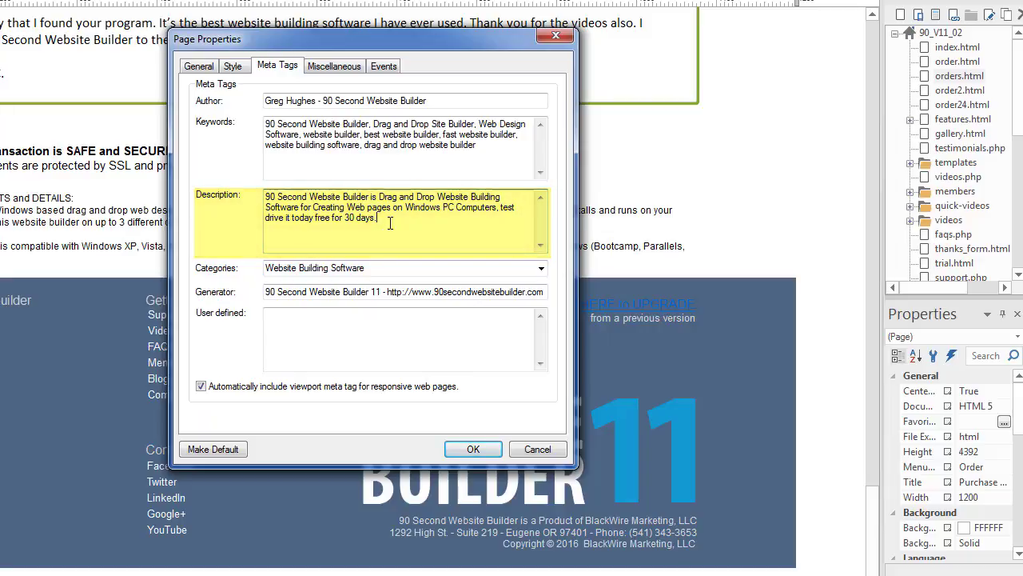
Retype the '-' separator between 11 and http in the Generator meta tag, then view Miscellaneous settings
left_click(199, 67)
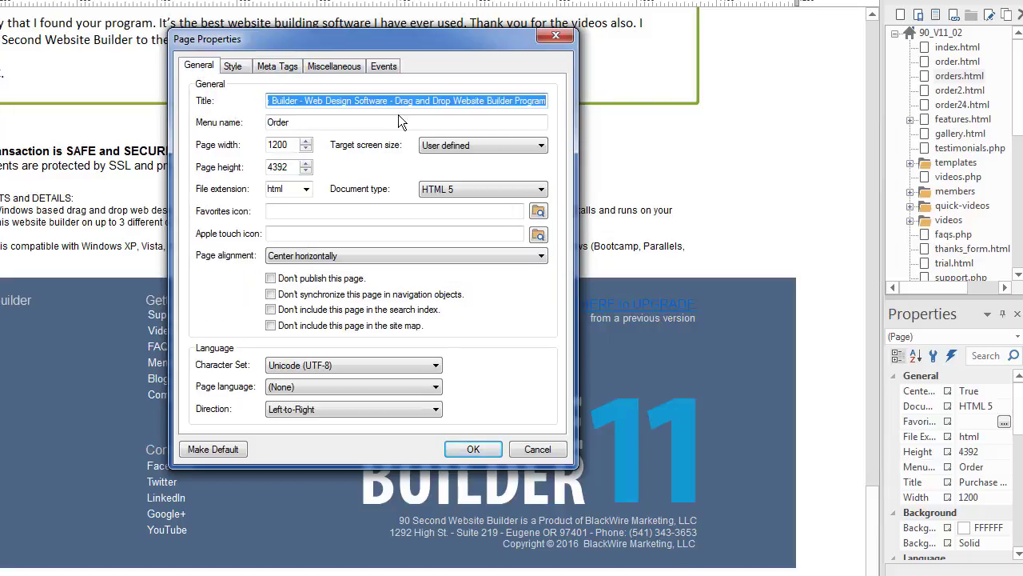
left_click(275, 67)
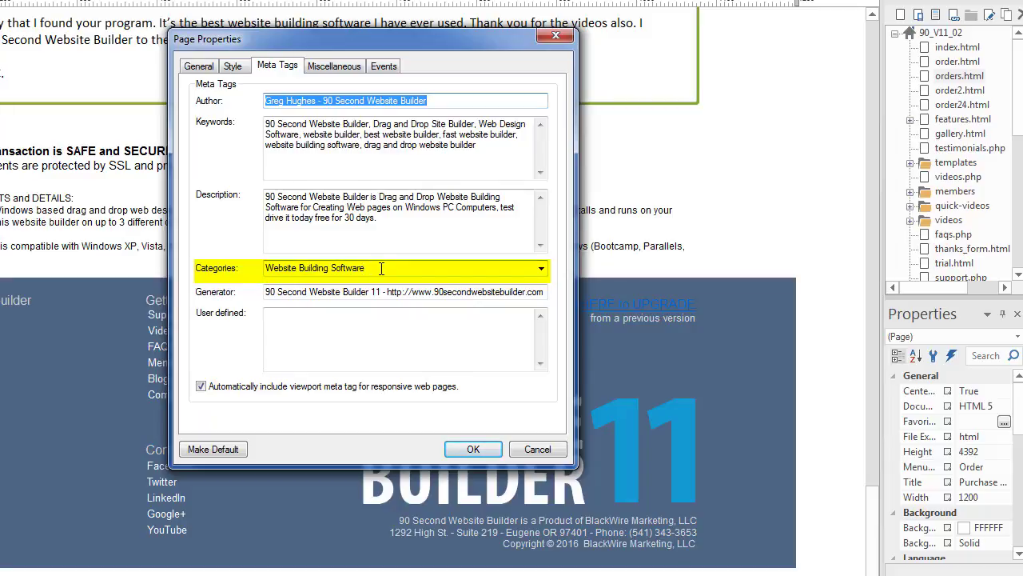
left_click(269, 291)
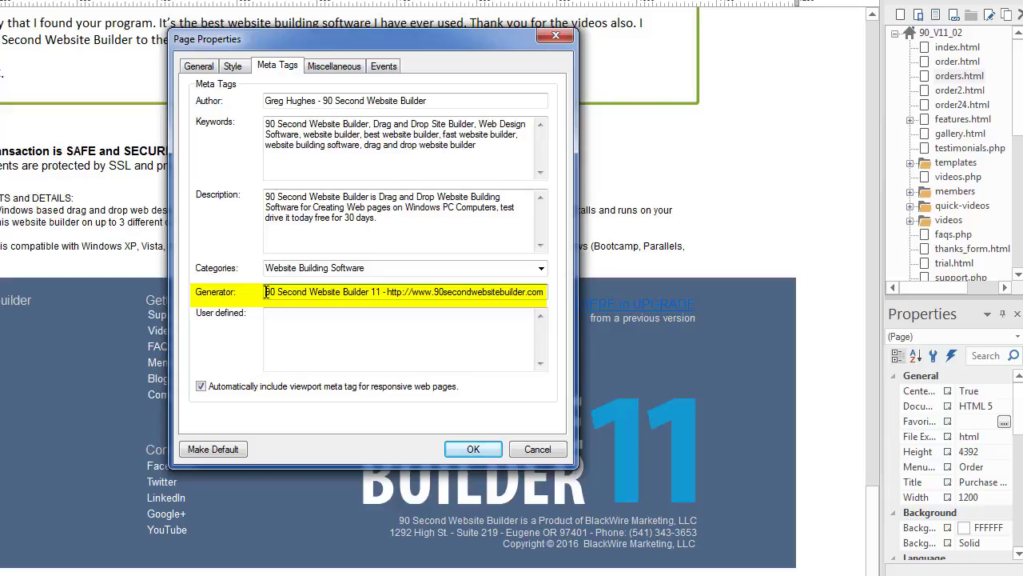
left_click_drag(267, 292, 559, 299)
left_click(384, 292)
type("-")
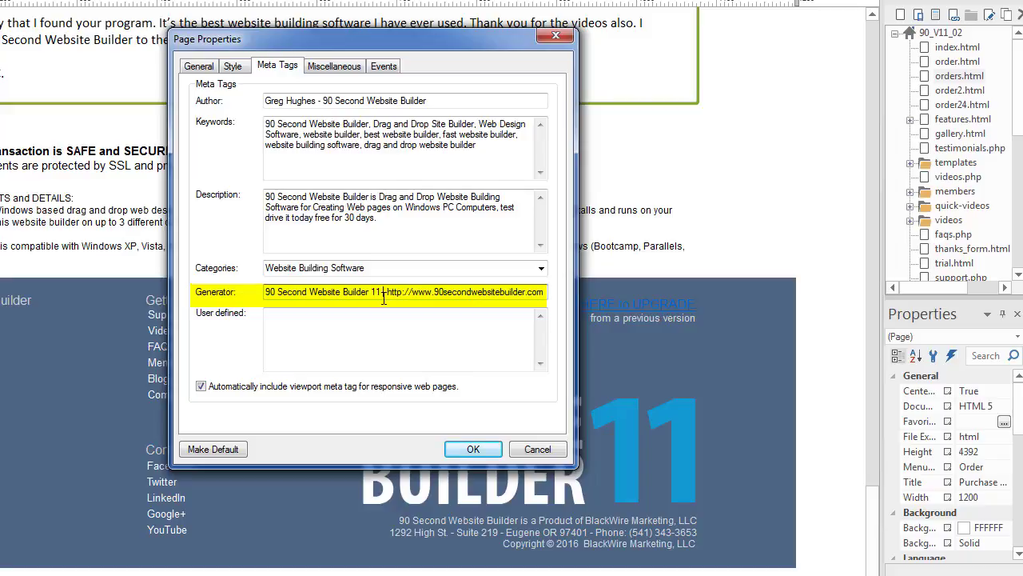
left_click(313, 333)
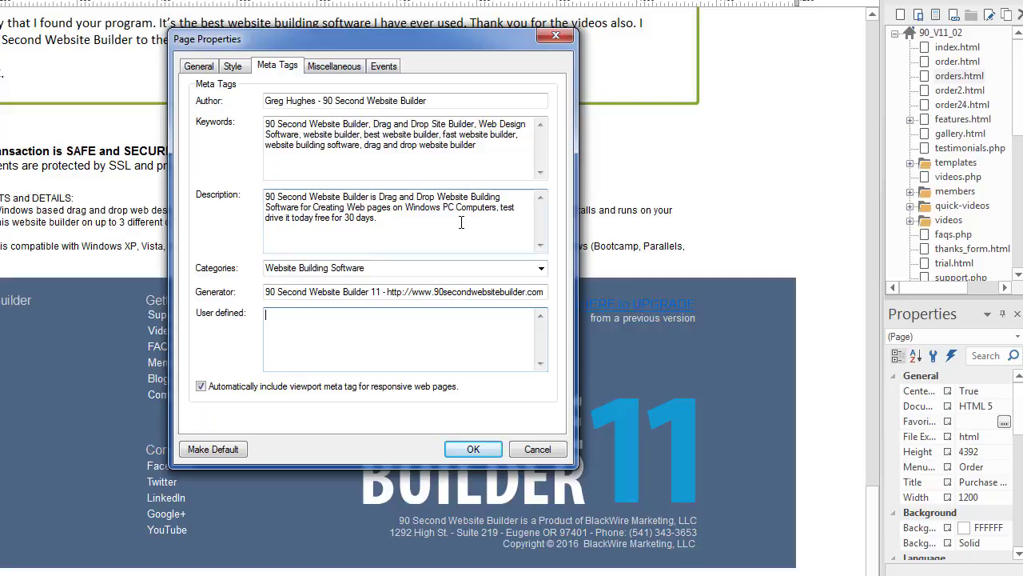
left_click(341, 68)
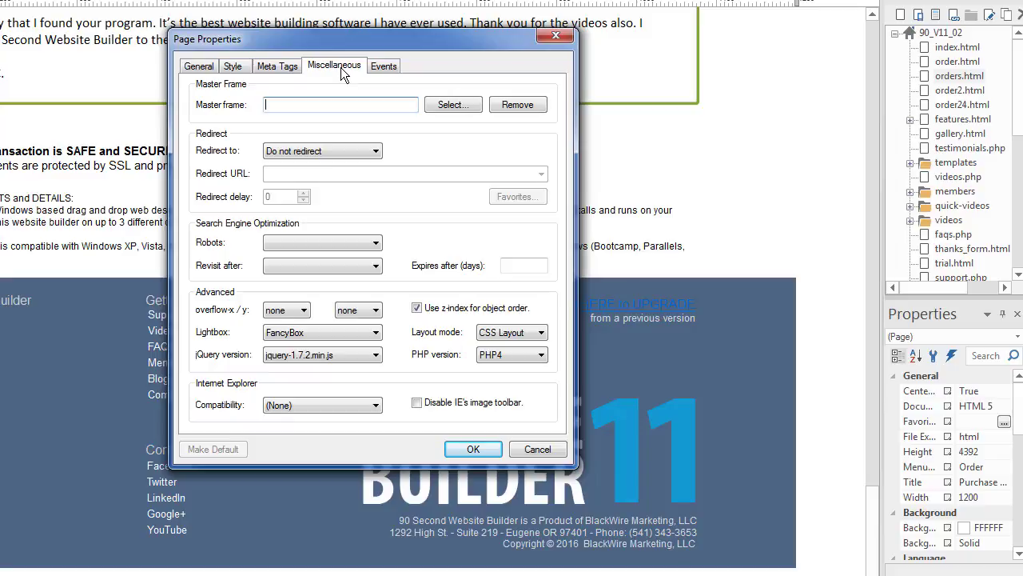
left_click(323, 151)
left_click(272, 169)
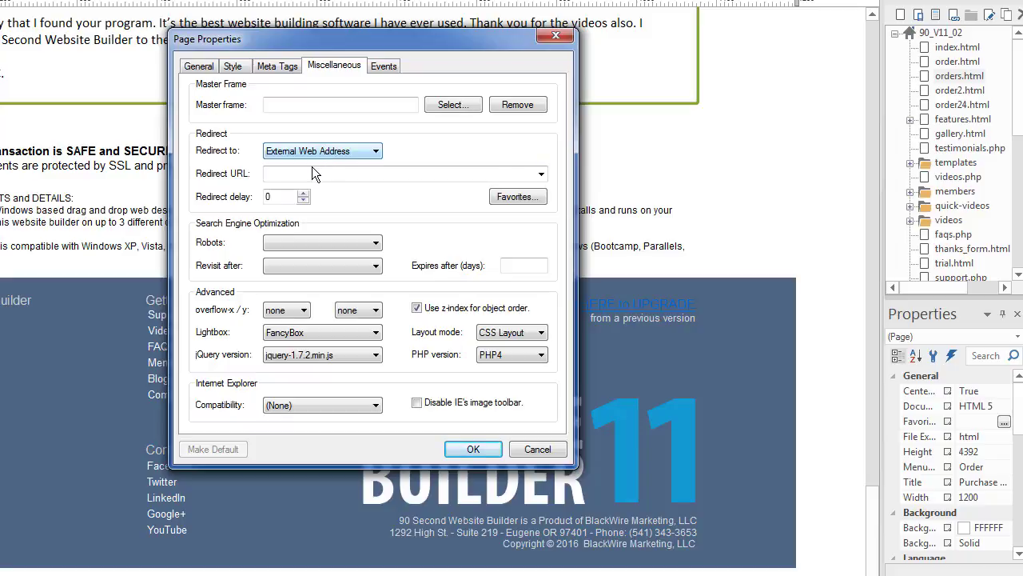
left_click(302, 173)
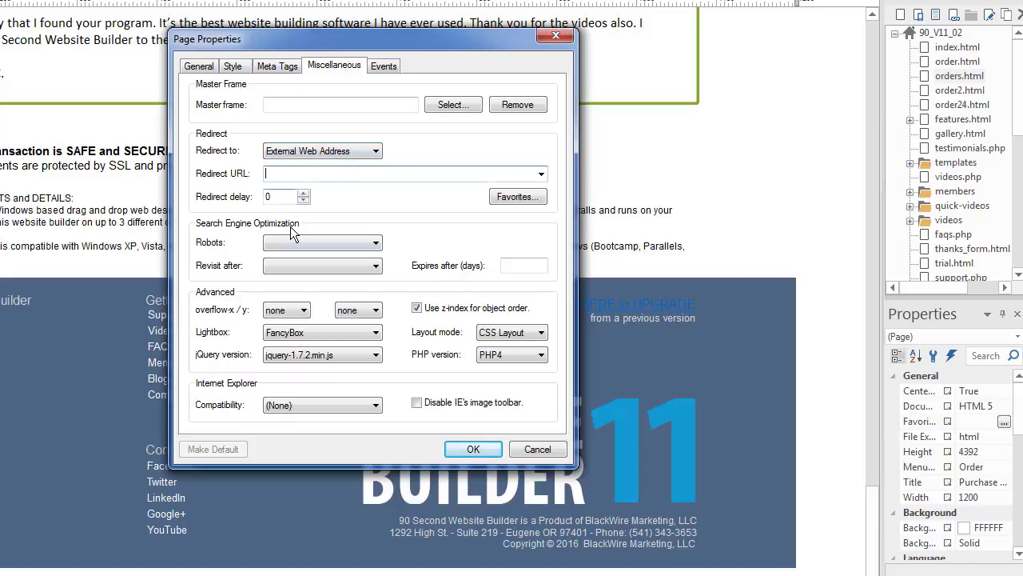
left_click(324, 152)
left_click(322, 184)
left_click(334, 152)
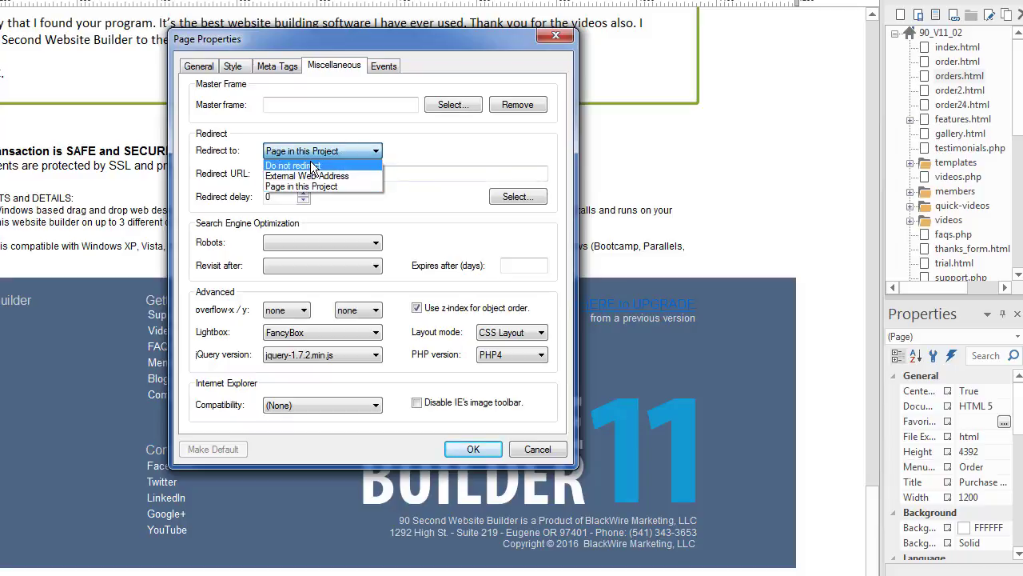
left_click(311, 166)
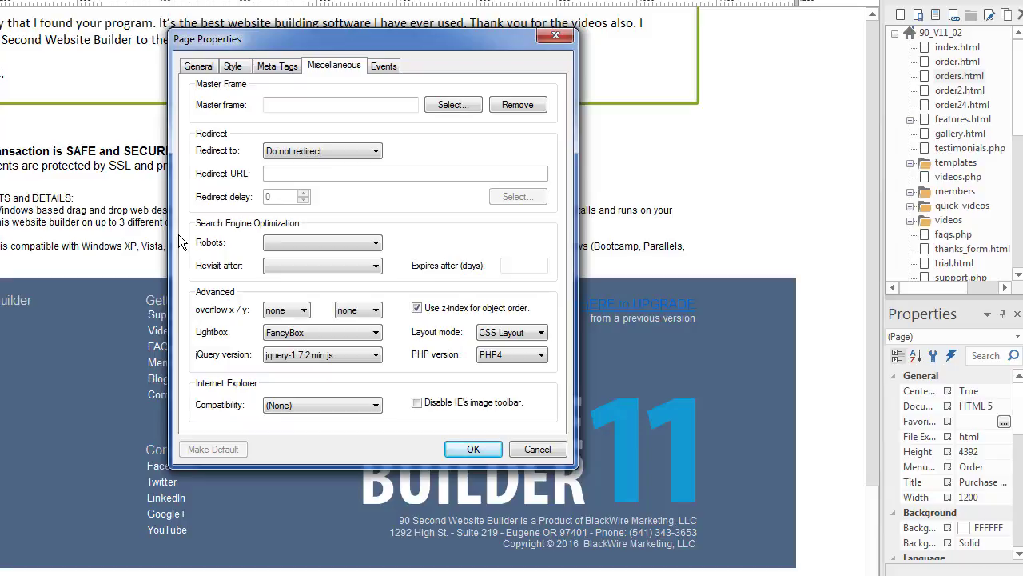
Try Robots as 'noindex, nofollow' and 'index, follow', then set Robots to the blank entry
left_click(332, 243)
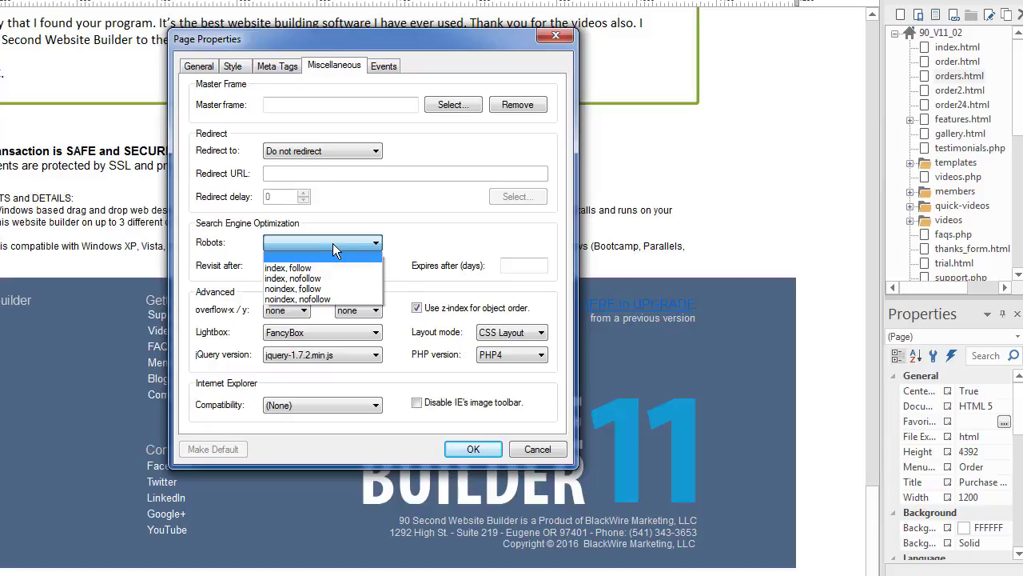
left_click(316, 300)
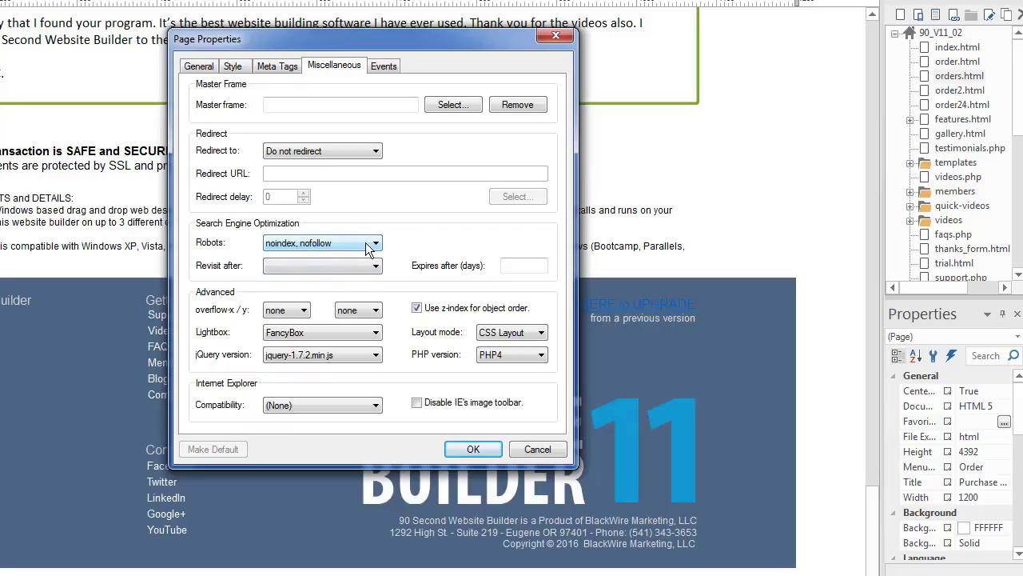
left_click(313, 243)
left_click(309, 264)
left_click(366, 243)
left_click(302, 254)
Set Revisit after to 7 days, then leave both Revisit after and Robots blank
left_click(366, 267)
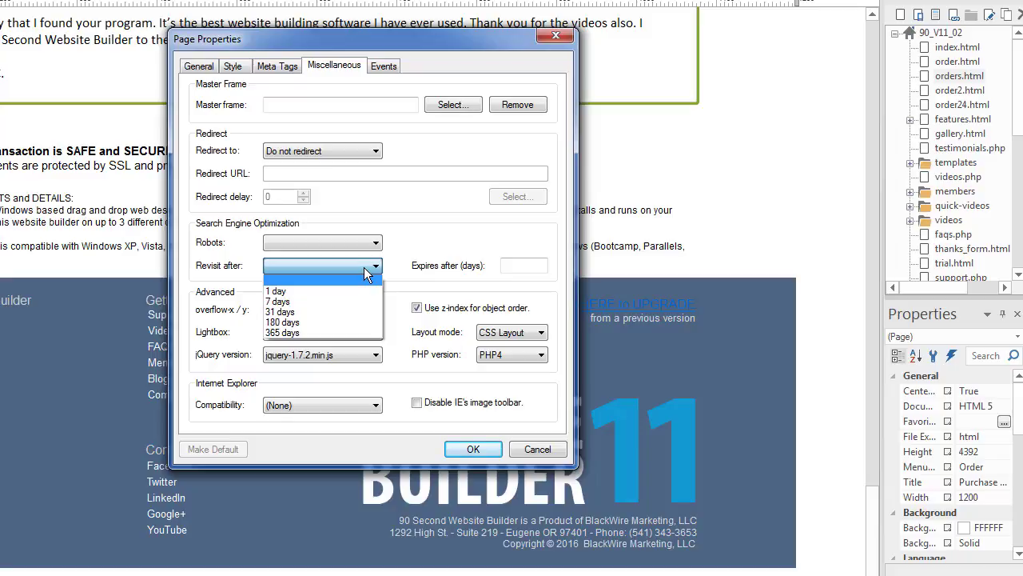
left_click(329, 240)
left_click(299, 242)
left_click(295, 262)
left_click(295, 264)
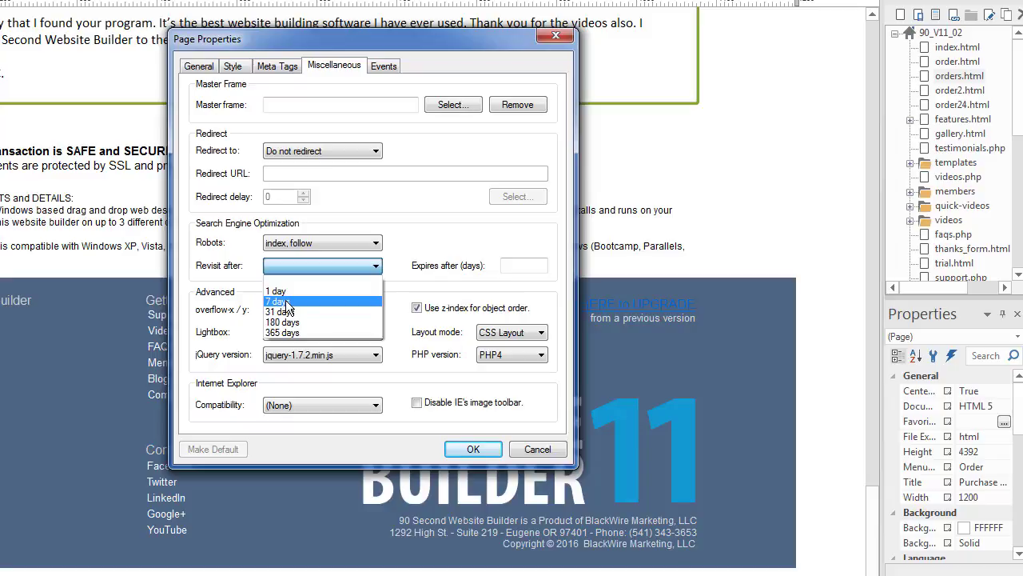
left_click(287, 302)
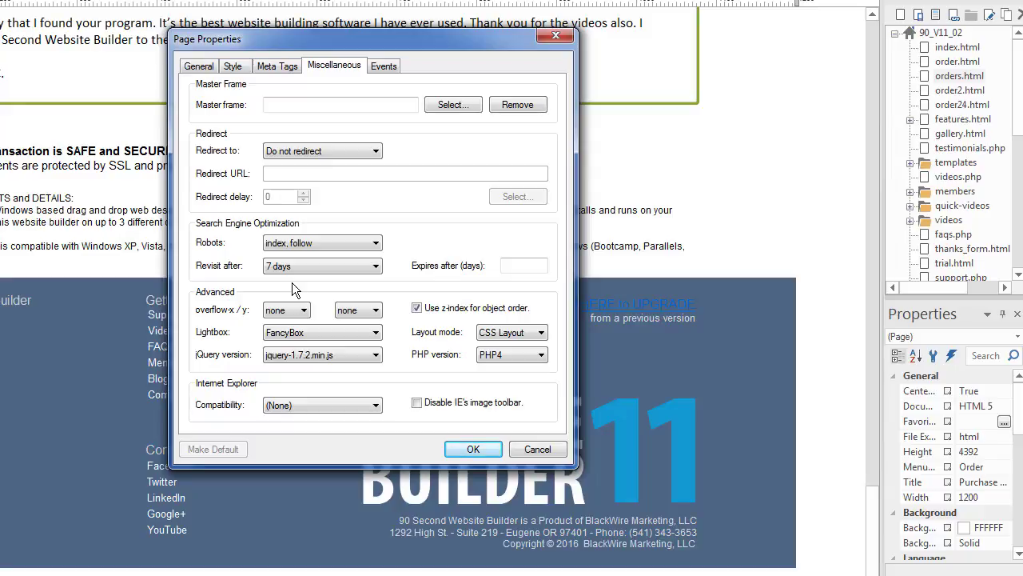
left_click(308, 267)
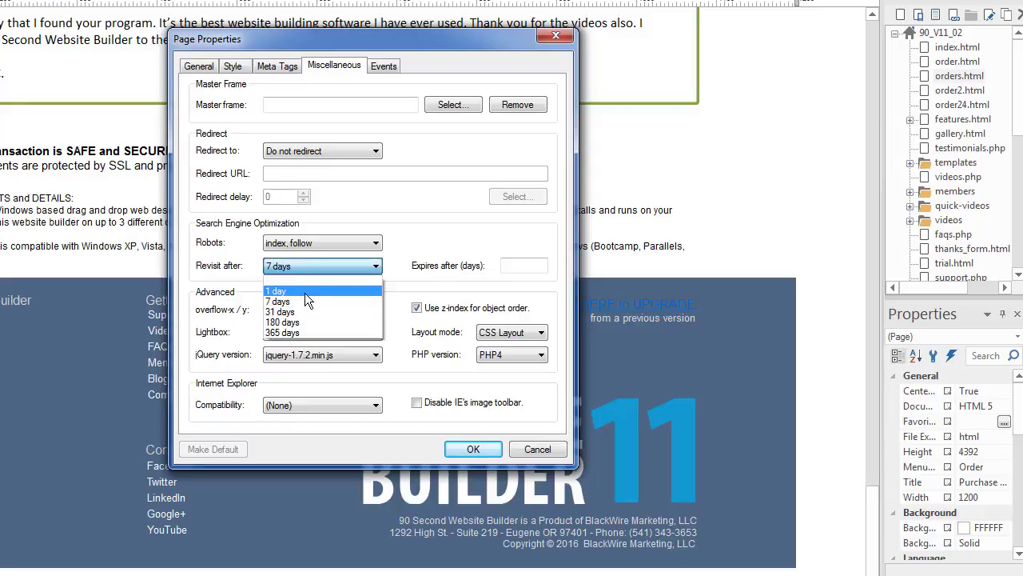
left_click(304, 284)
left_click(321, 239)
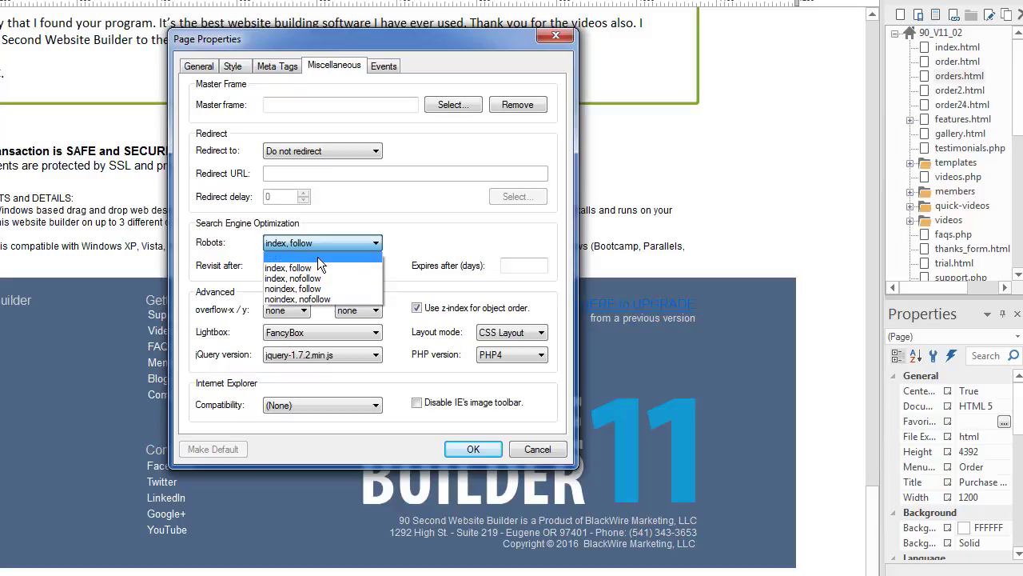
left_click(318, 255)
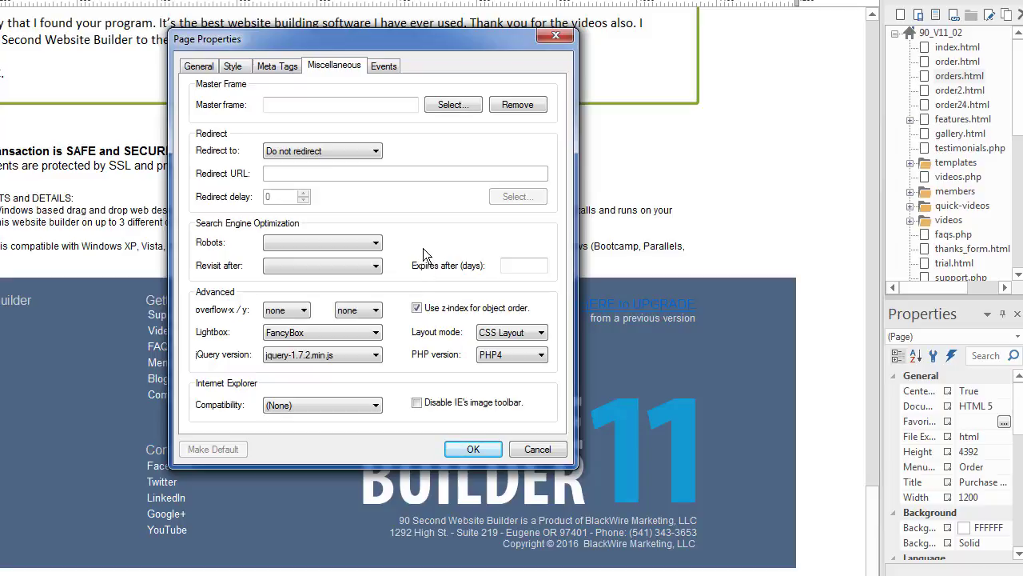
scroll(424, 255, "down", 2)
scroll(424, 254, "up", 2)
left_click(312, 336)
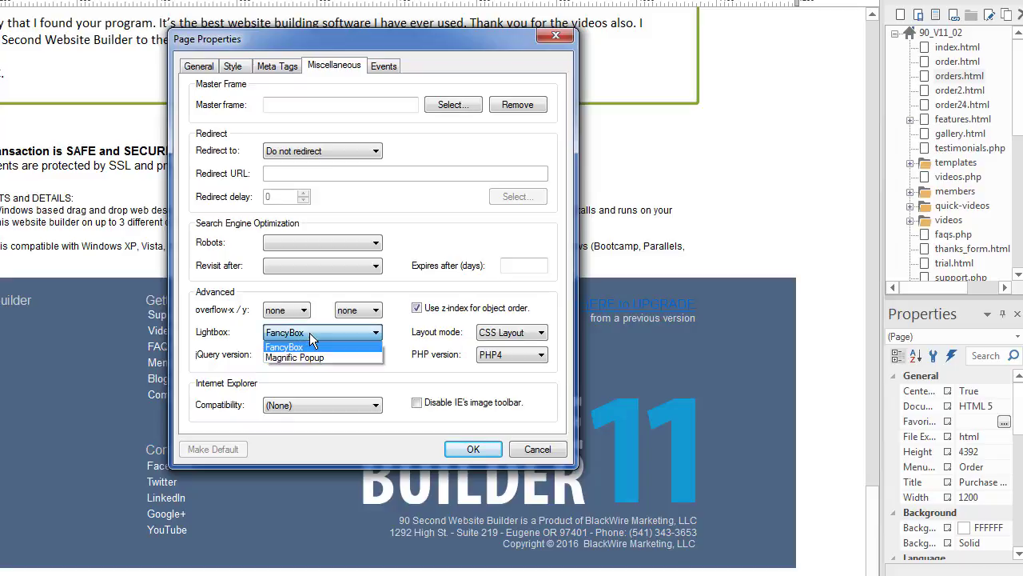
left_click(397, 332)
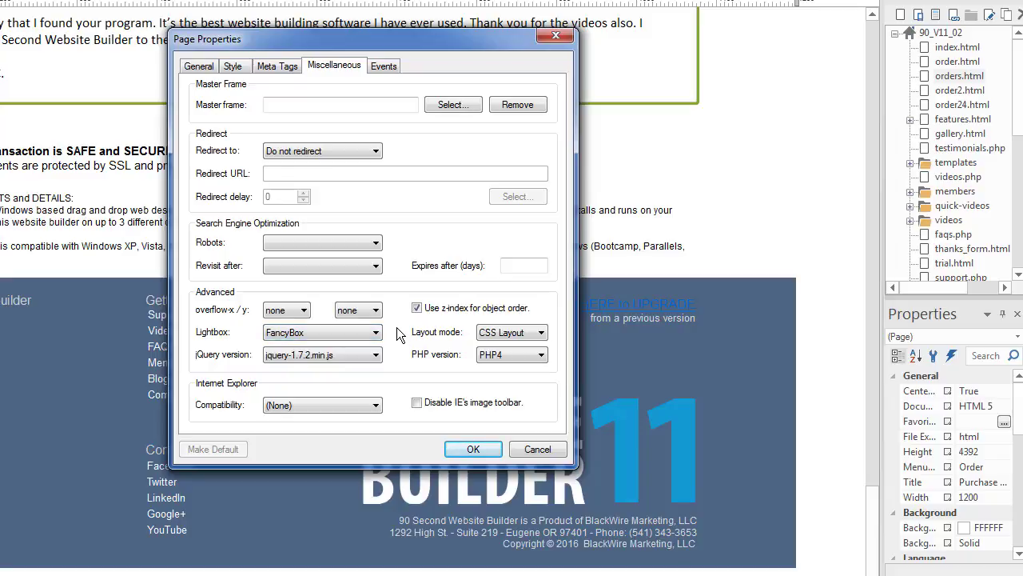
left_click(362, 356)
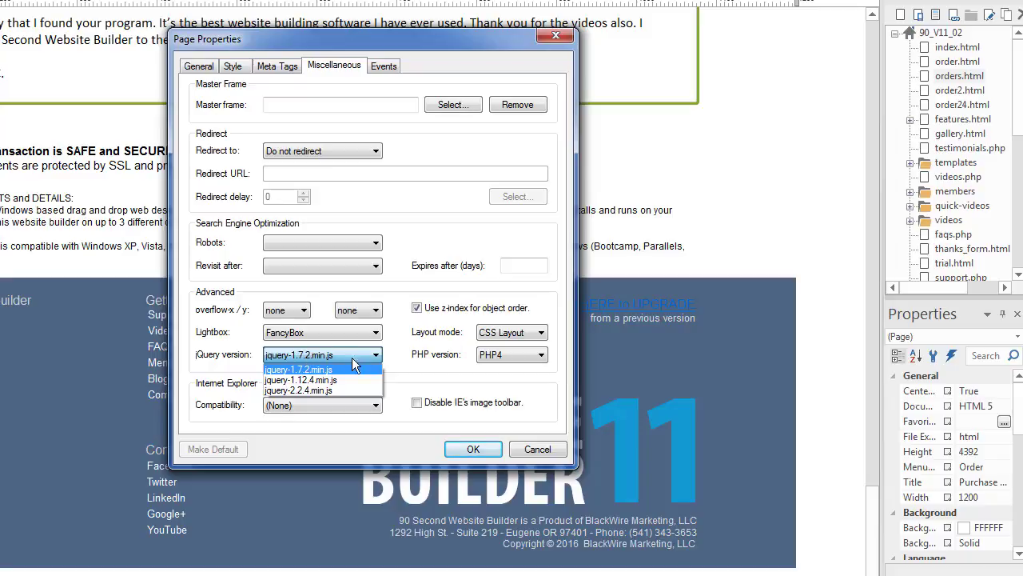
left_click(310, 355)
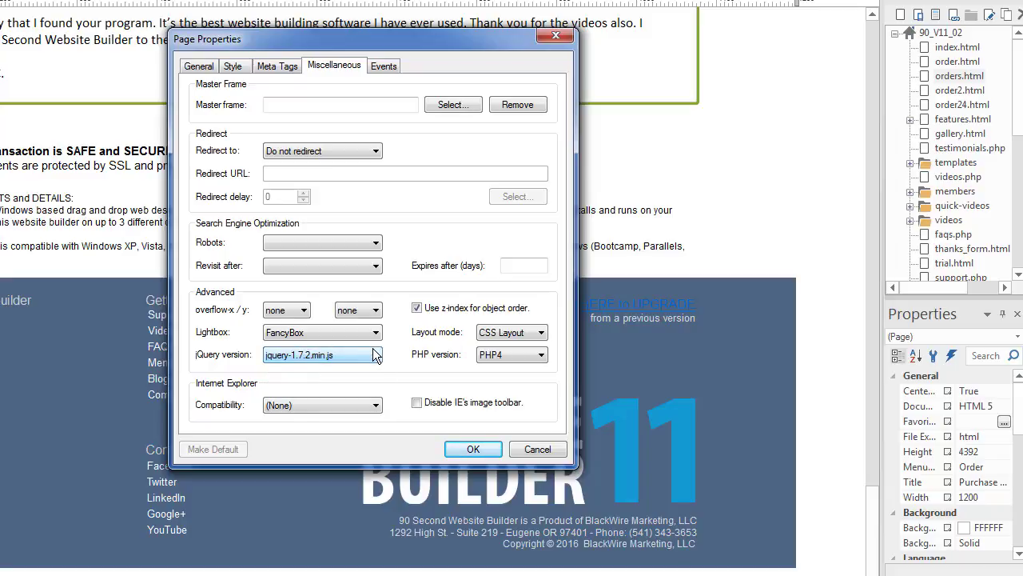
left_click(518, 334)
left_click(521, 331)
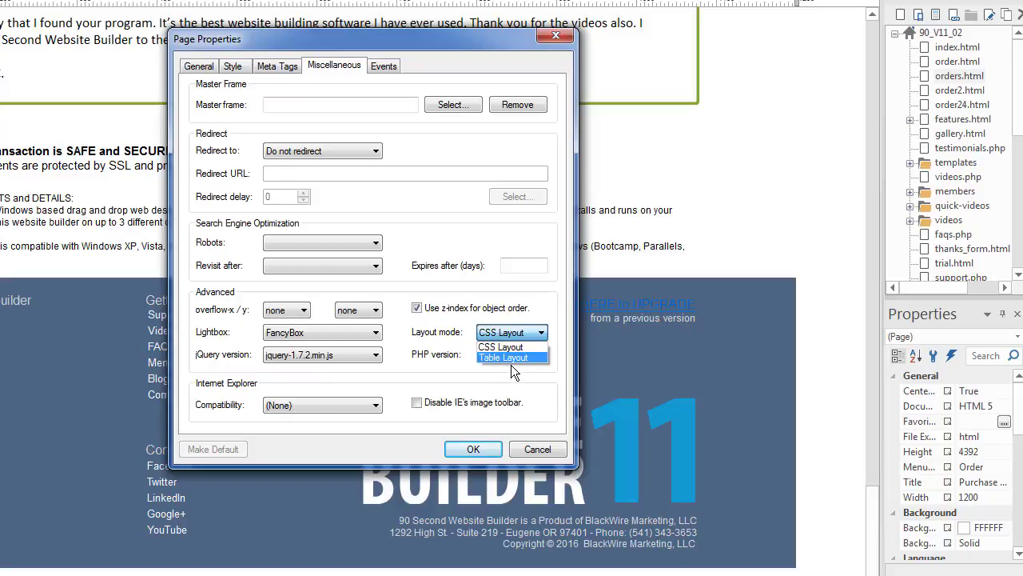
left_click(510, 358)
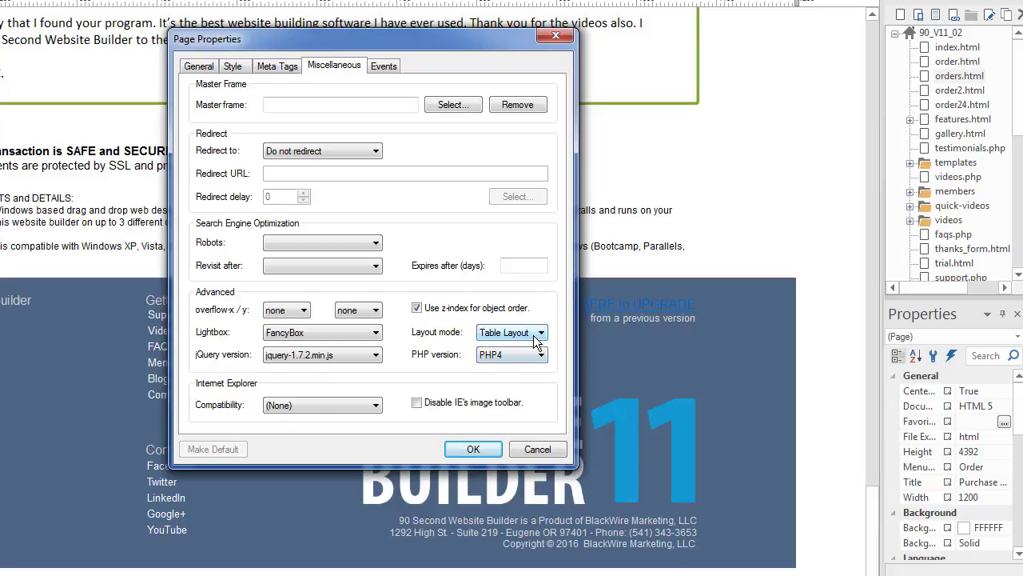
left_click(541, 332)
left_click(506, 344)
left_click(199, 65)
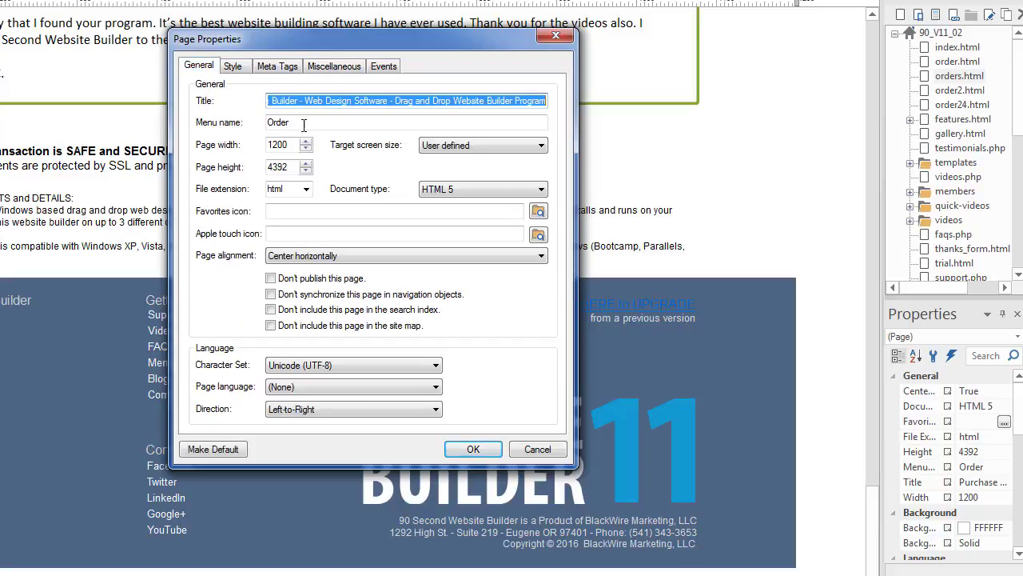
left_click(295, 194)
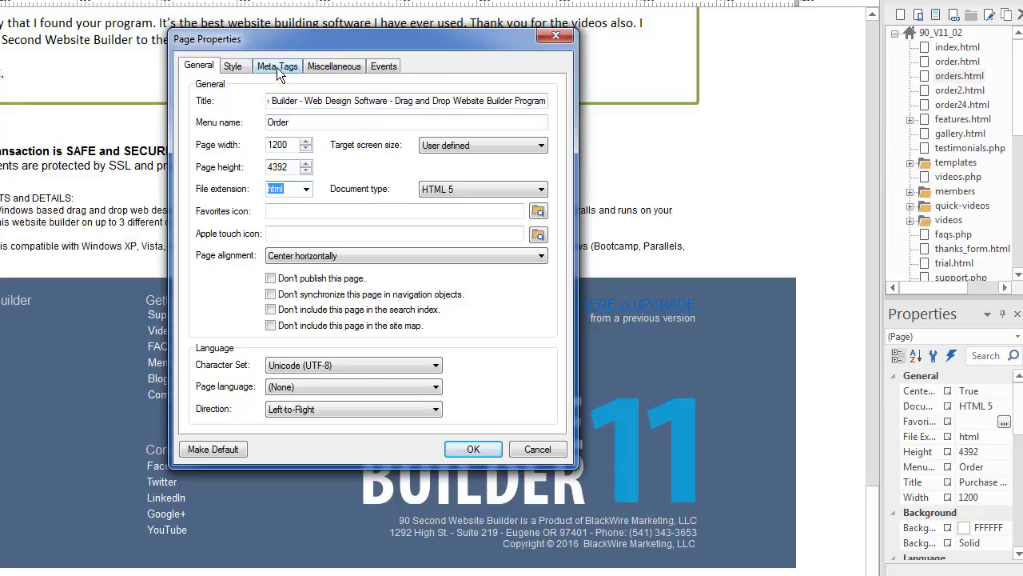
left_click(325, 67)
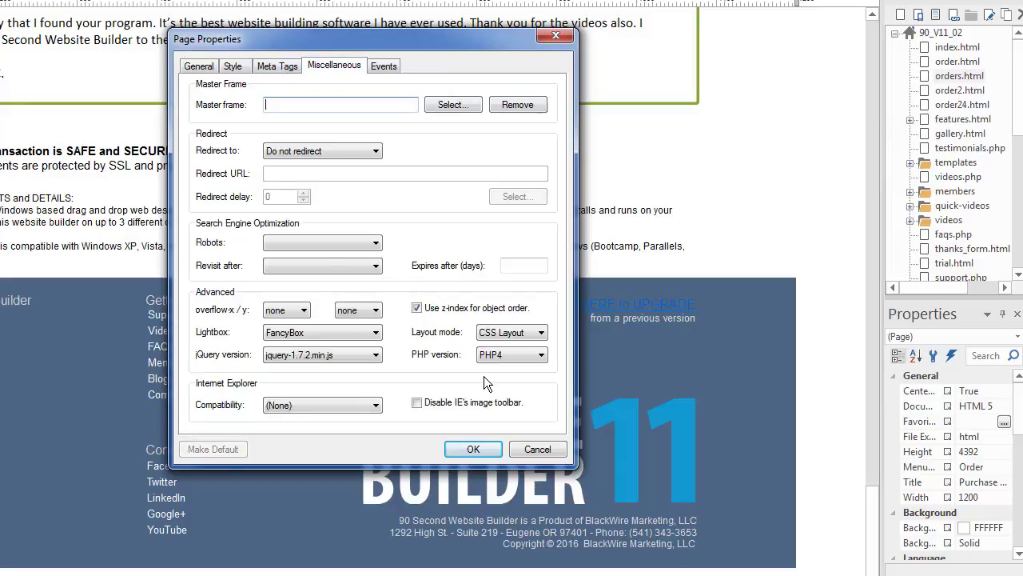
left_click(502, 354)
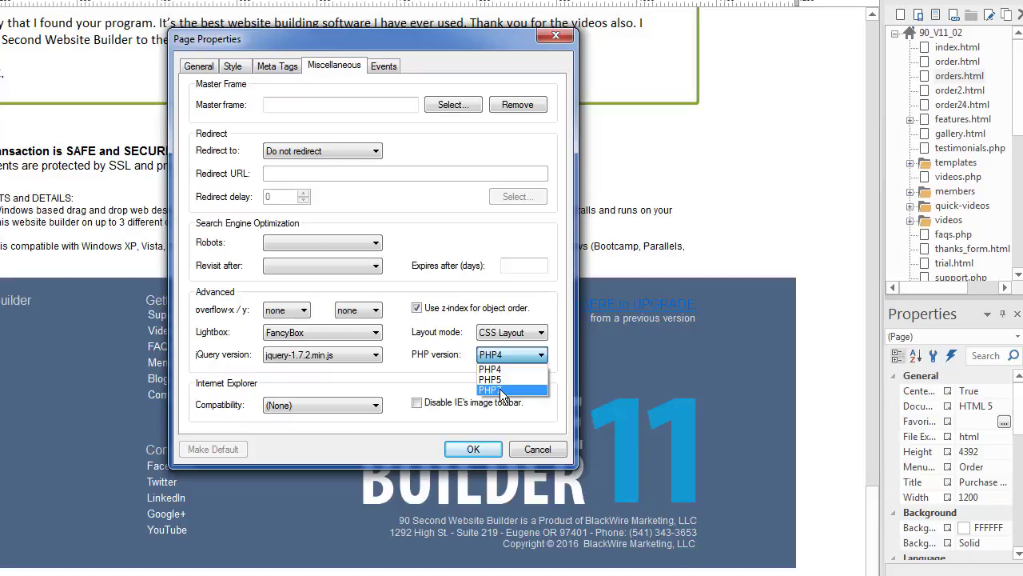
left_click(498, 379)
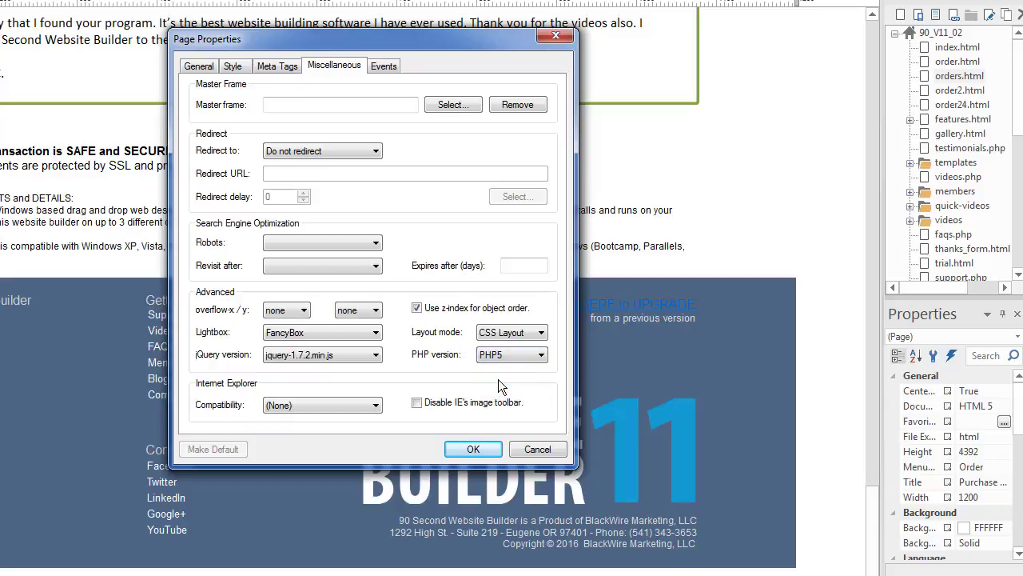
left_click(531, 356)
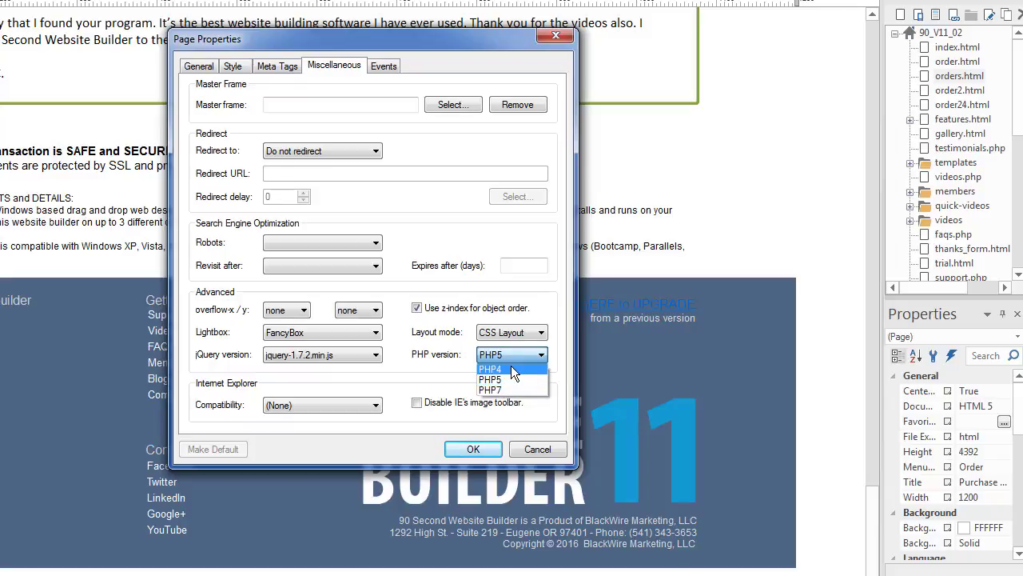
left_click(510, 367)
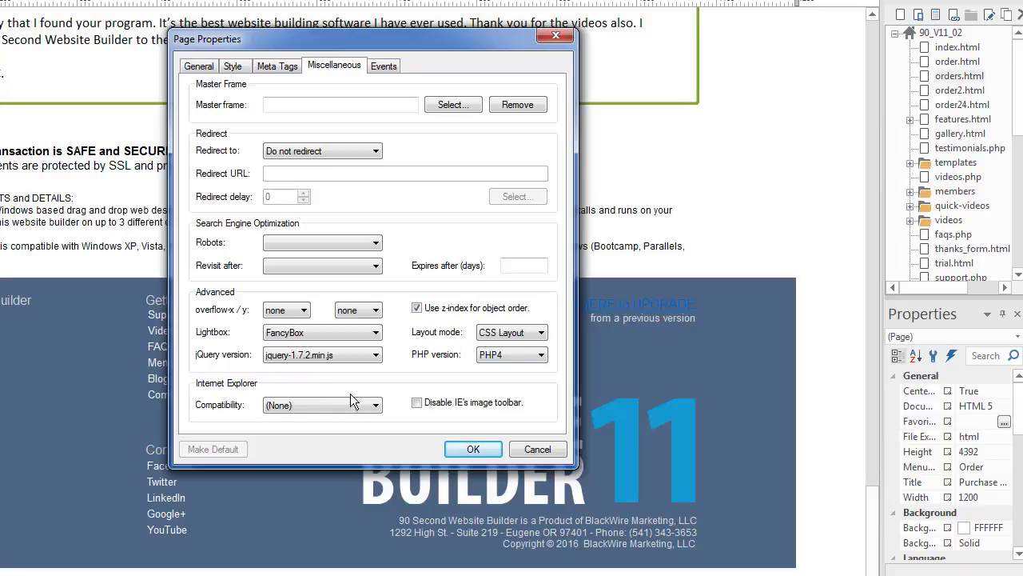
Keep IE compatibility at (None) and view the Order page's empty Events list
left_click(323, 406)
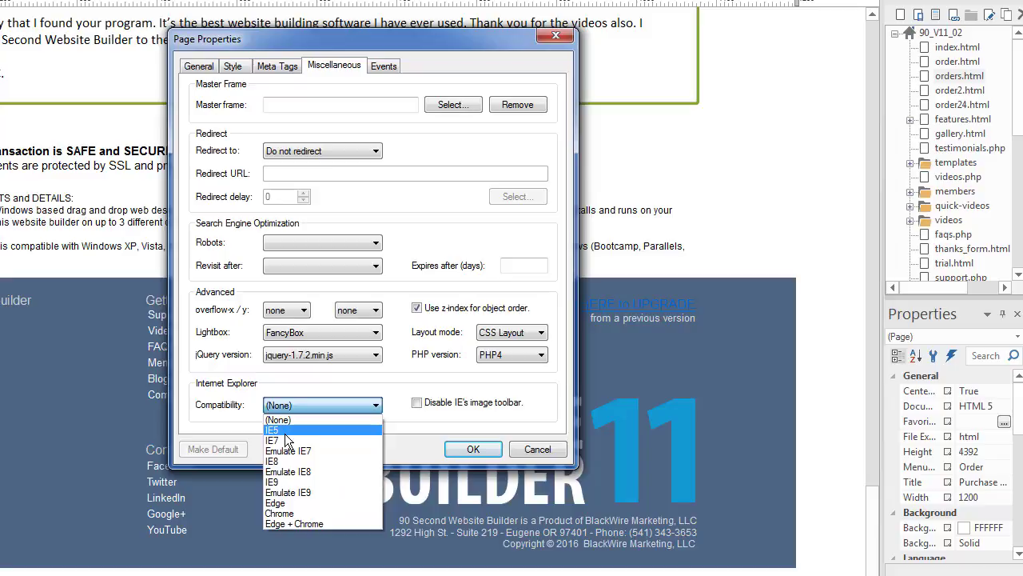
left_click(361, 385)
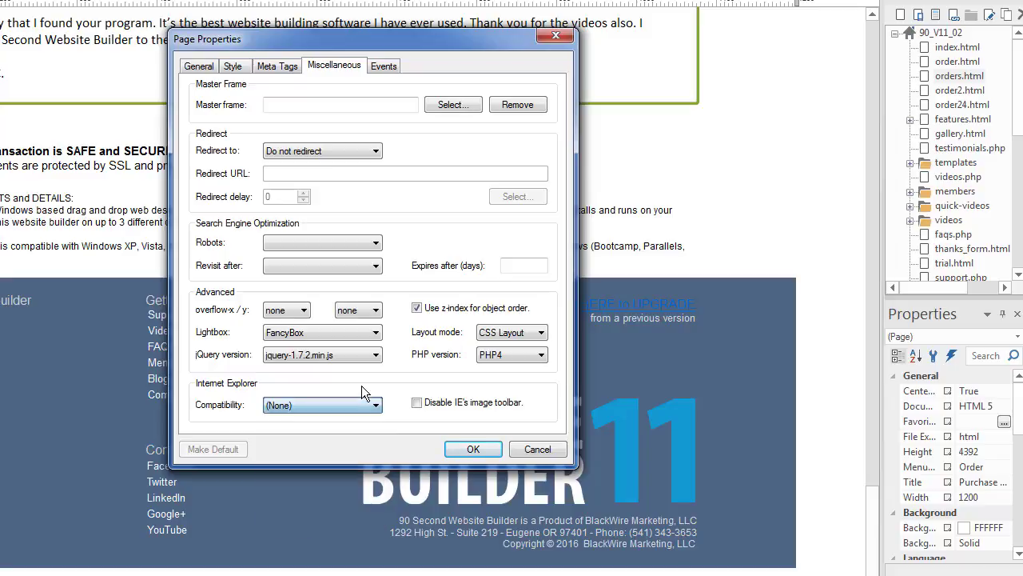
left_click(381, 67)
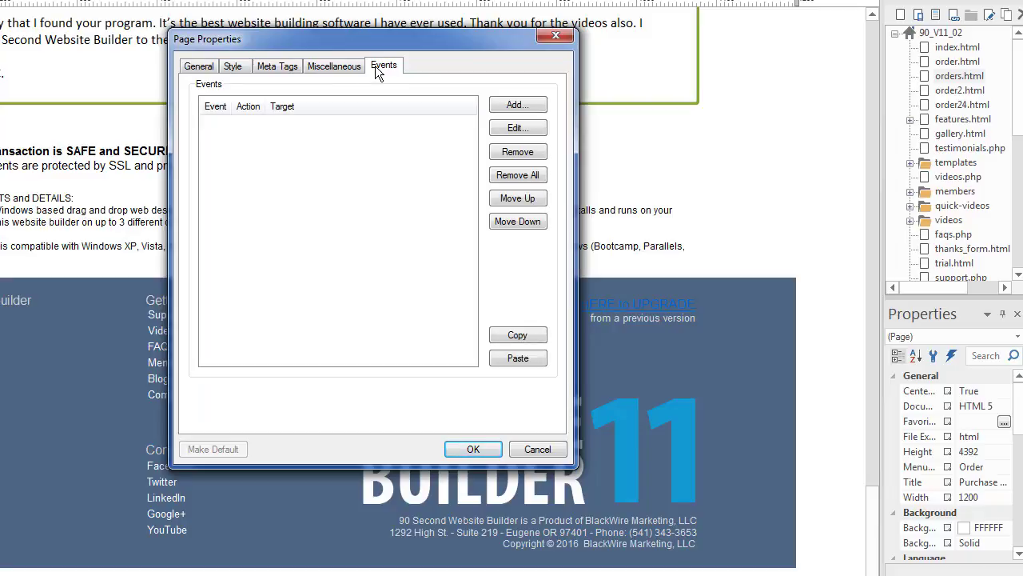
Move the Page Properties dialog up, check Style, and return to General (Order, 1200 by 4392)
left_click(202, 69)
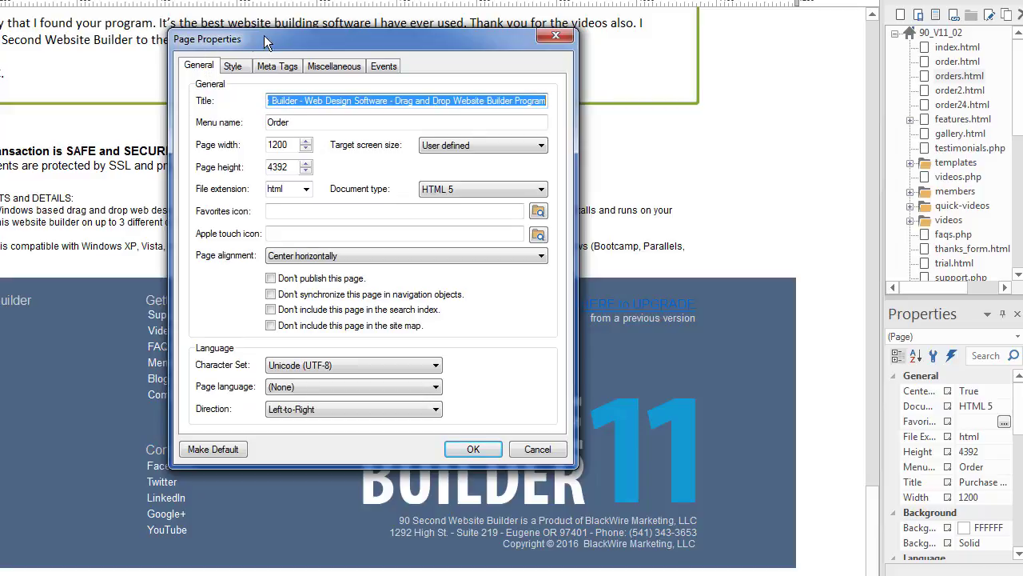
left_click_drag(287, 36, 276, 4)
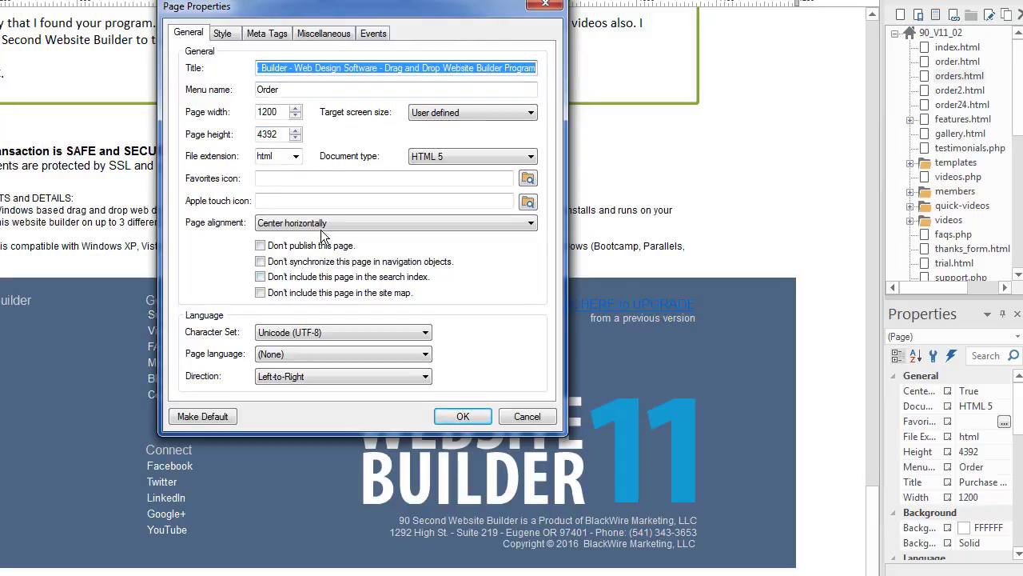
left_click(223, 33)
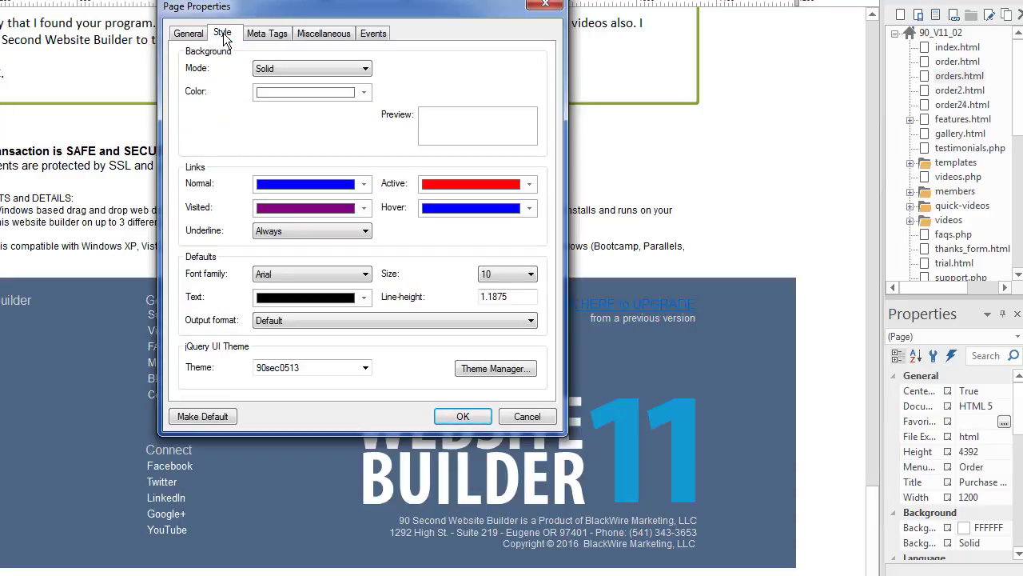
left_click(190, 36)
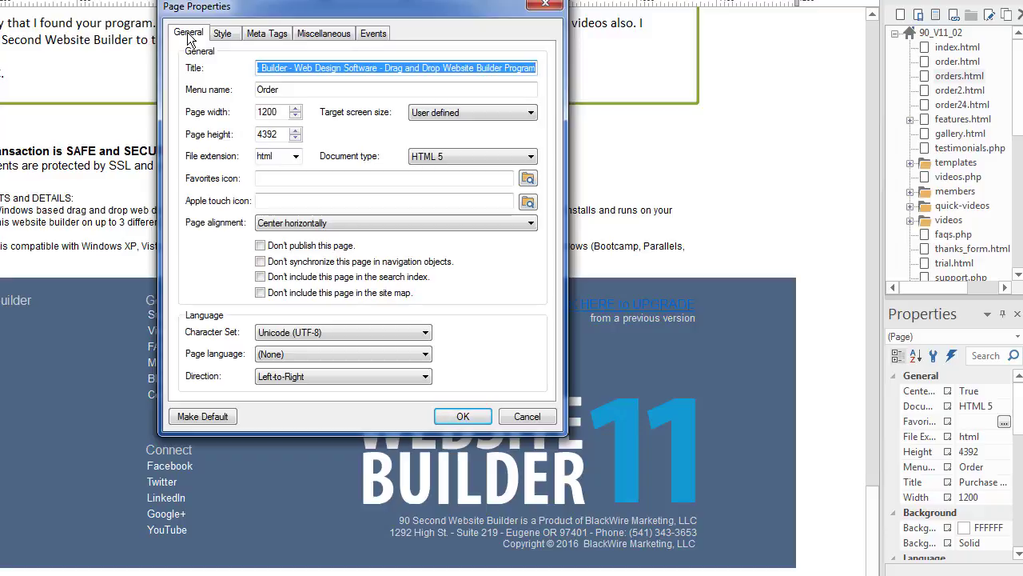